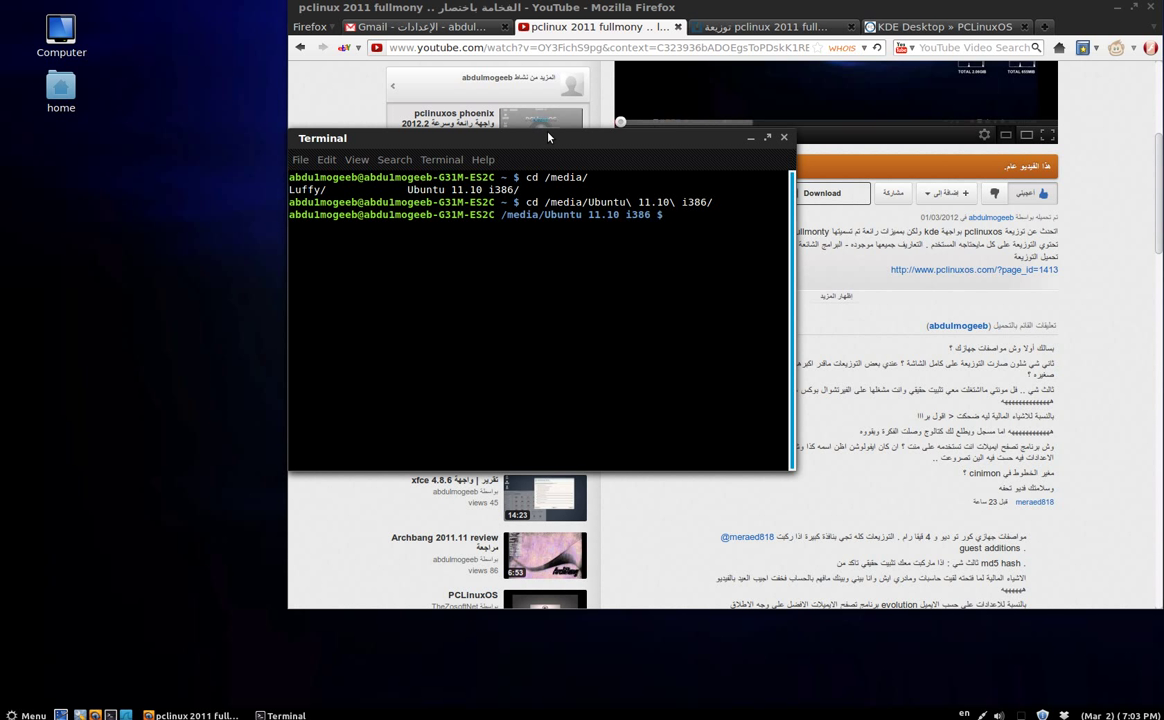
Erase the half-typed 'sh ./' command in Terminal.
type("sh ./")
key("BackSpace")
key("BackSpace")
key("BackSpace")
key("BackSpace")
key("BackSpace")
Close Terminal, read through the YouTube video's comments, then switch to the pclinux 2011 fullmony forum thread.
left_click(784, 140)
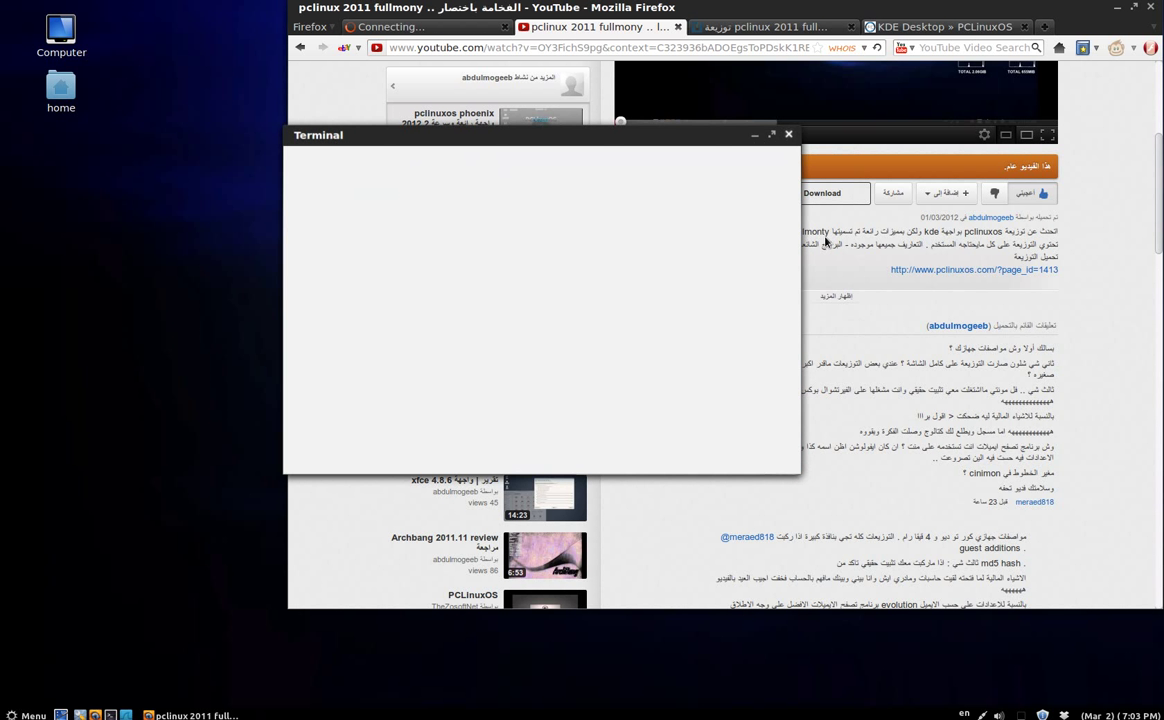
scroll(1083, 488, "down", 2)
scroll(1083, 488, "down", 7)
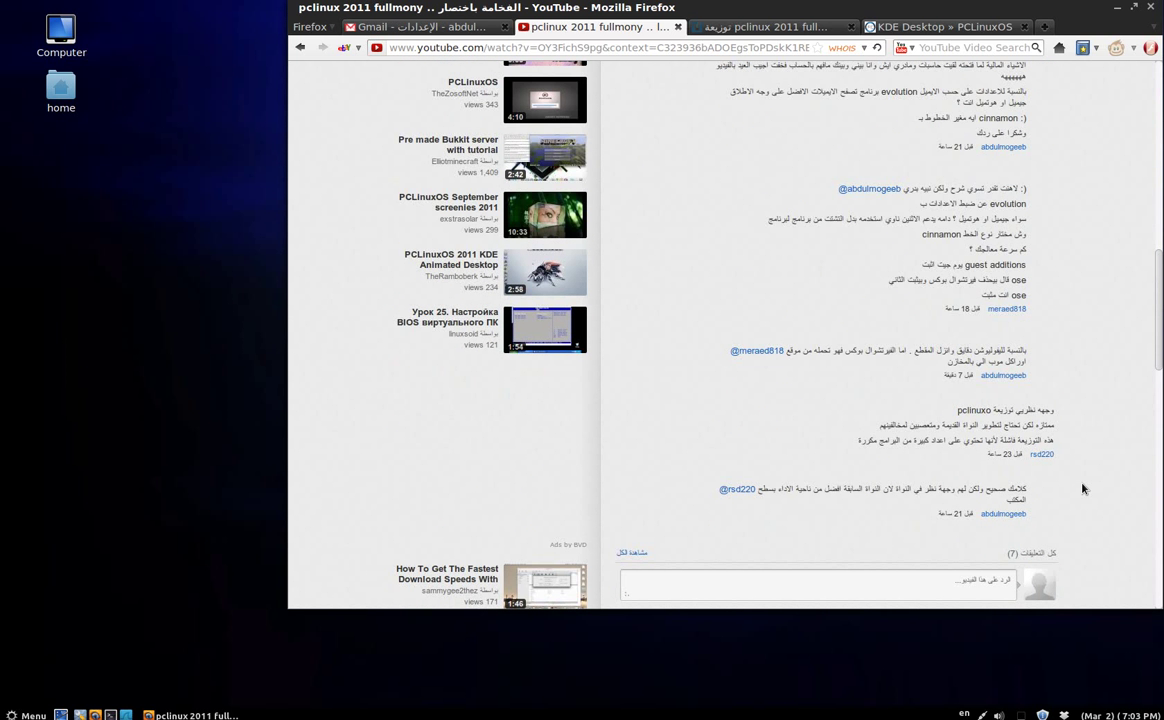
scroll(1083, 488, "down", 3)
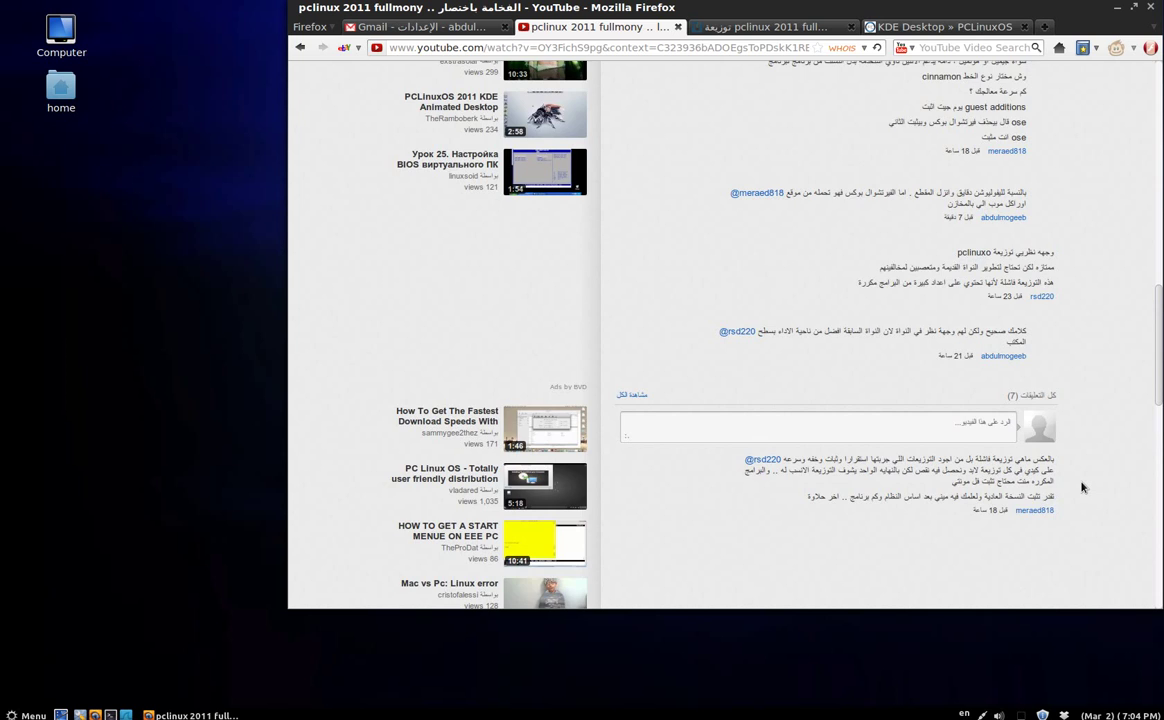
scroll(1081, 487, "up", 10)
scroll(1081, 487, "down", 3)
scroll(1081, 487, "up", 6)
scroll(1081, 487, "down", 7)
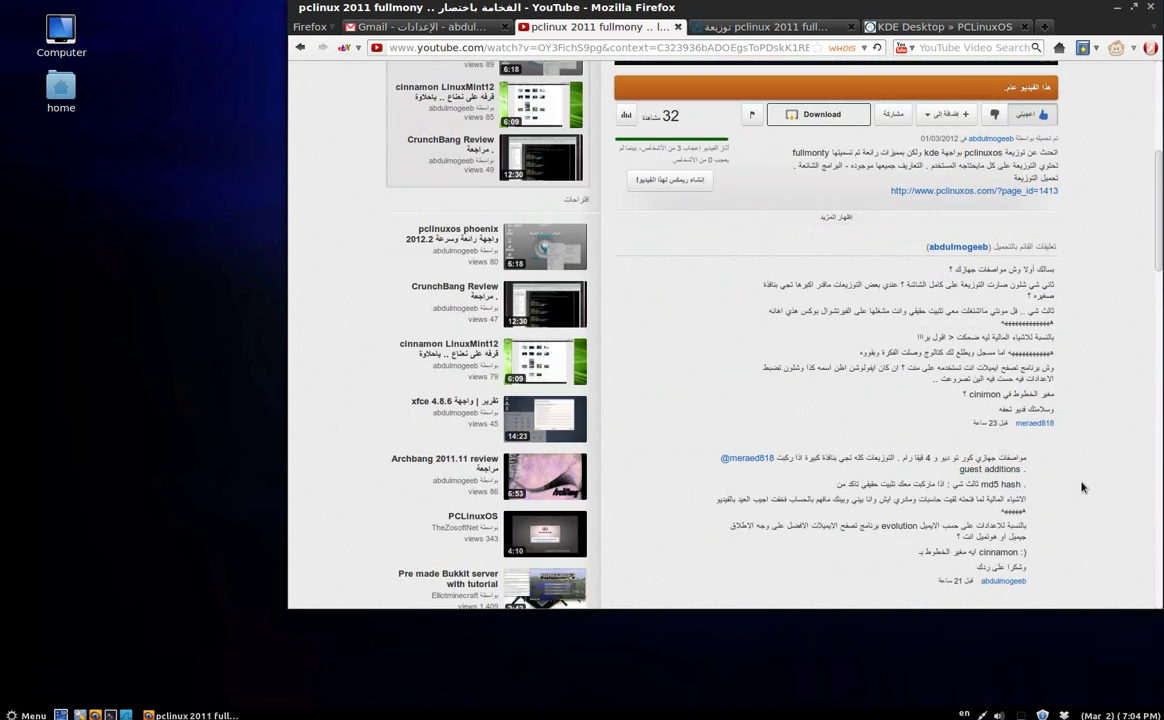
scroll(1081, 487, "down", 10)
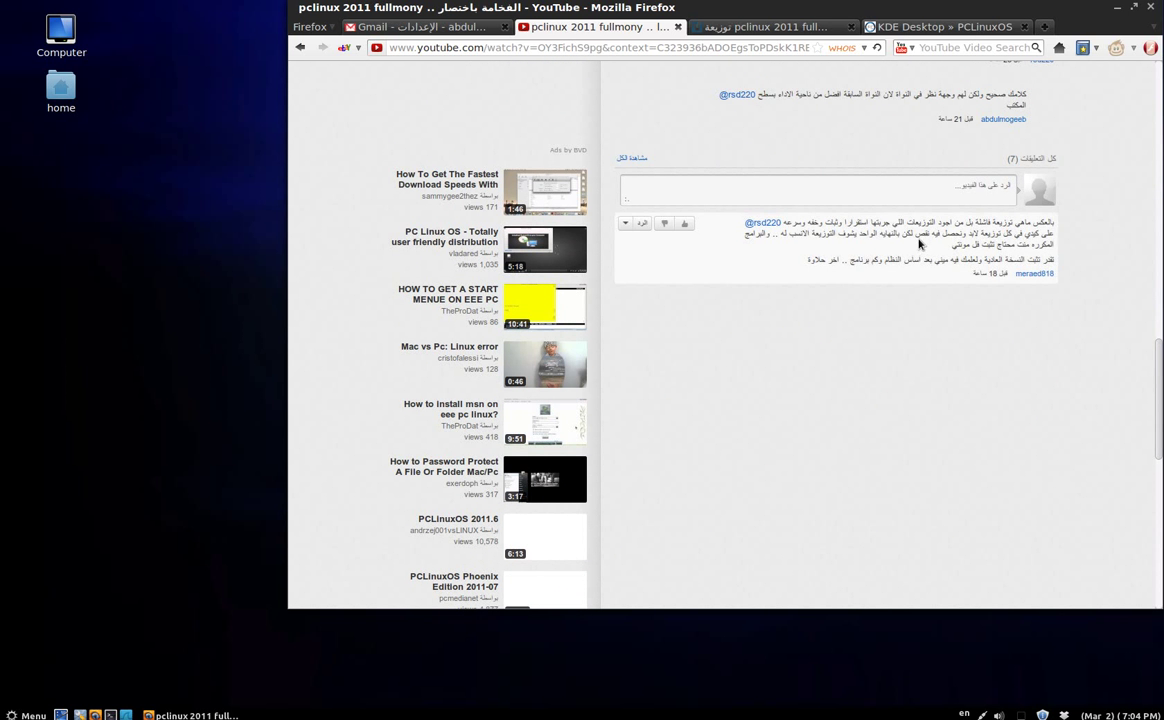
left_click(695, 37)
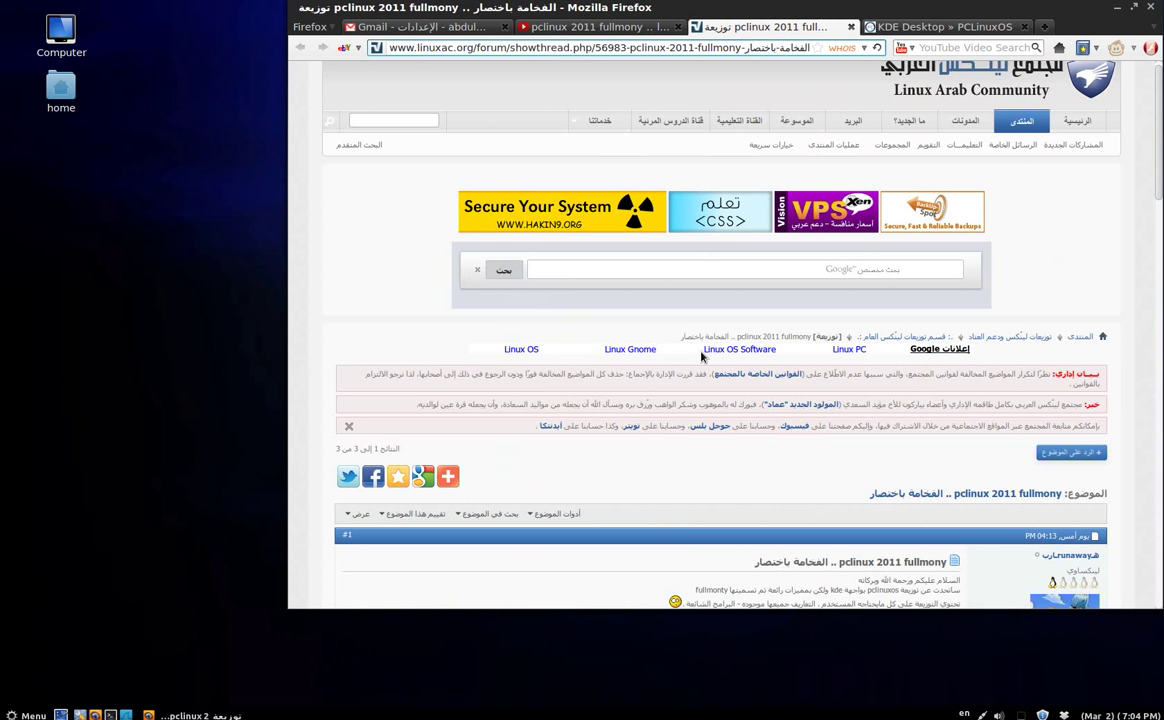
Read the linuxac thread down to post #3, then switch to the PCLinuxOS KDE Desktop page.
scroll(701, 357, "down", 10)
scroll(701, 357, "down", 5)
scroll(701, 357, "up", 3)
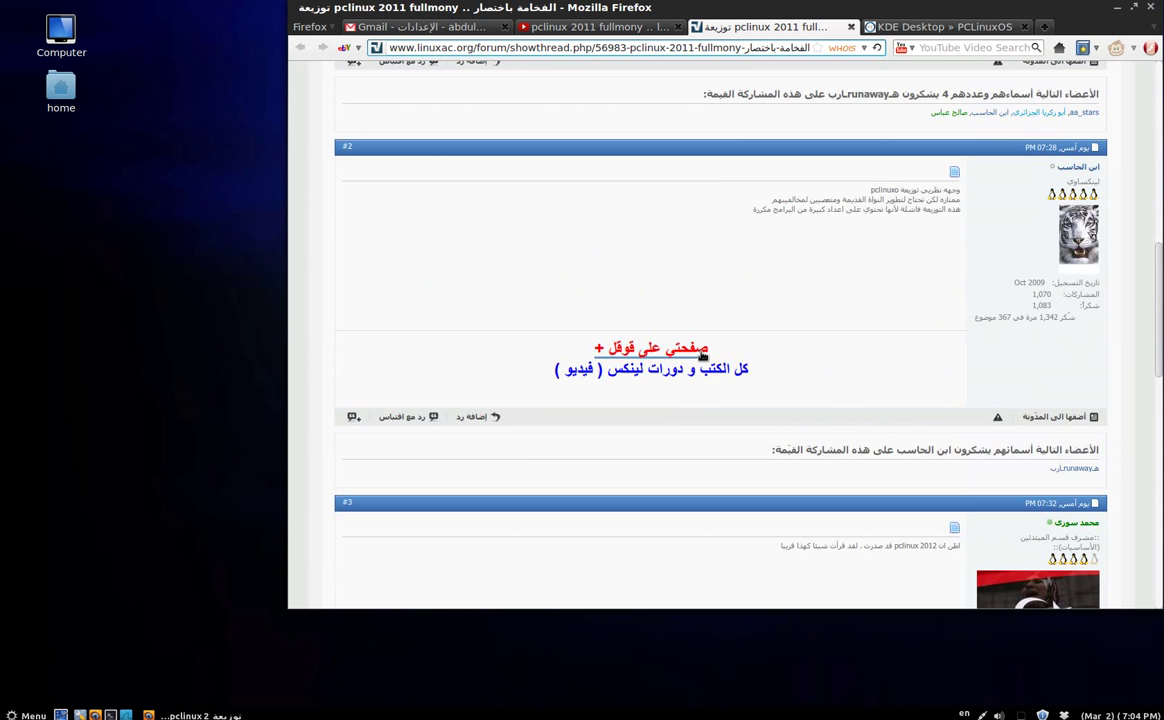
scroll(701, 357, "down", 4)
scroll(701, 357, "down", 3)
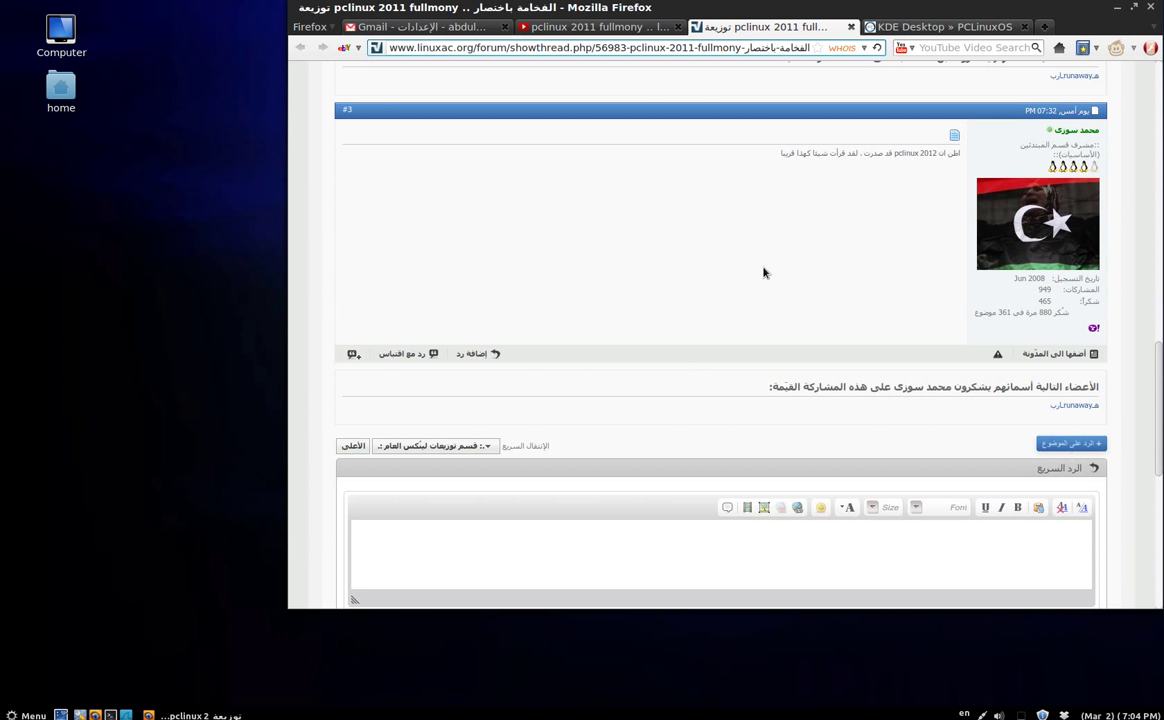
left_click(900, 27)
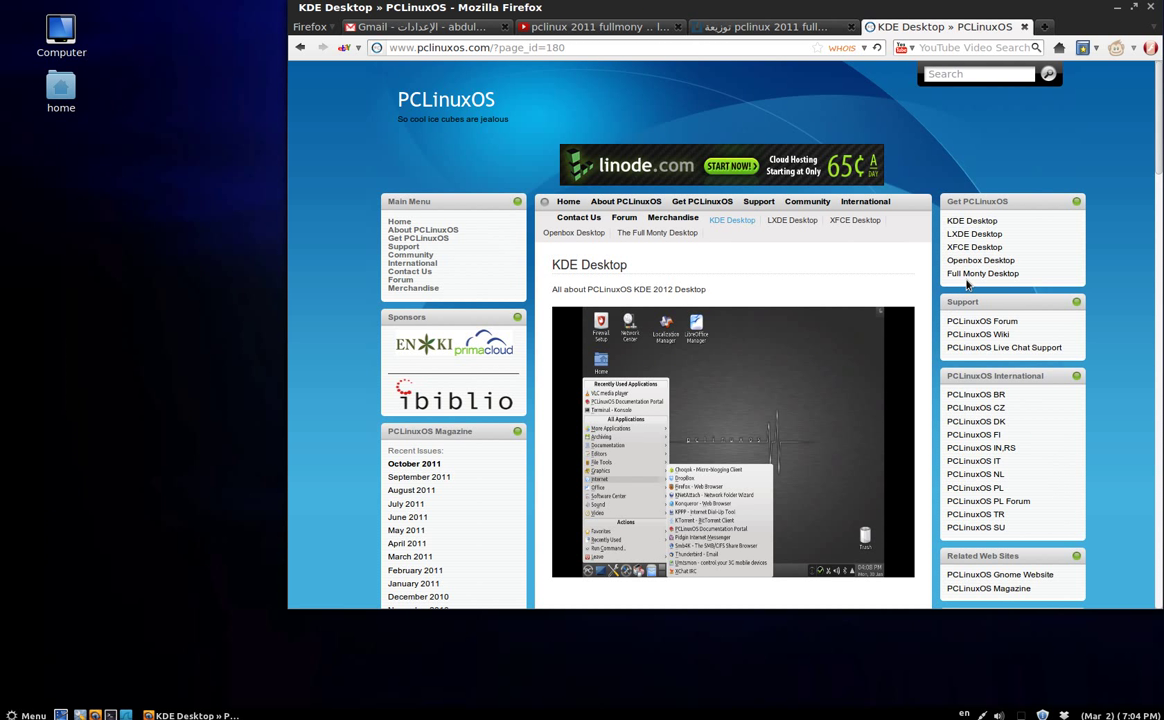
Close the PCLinuxOS tab, minimize Firefox, and launch Evolution by searching the menu for 'evo'.
left_click(1024, 27)
key("ctrl+F12")
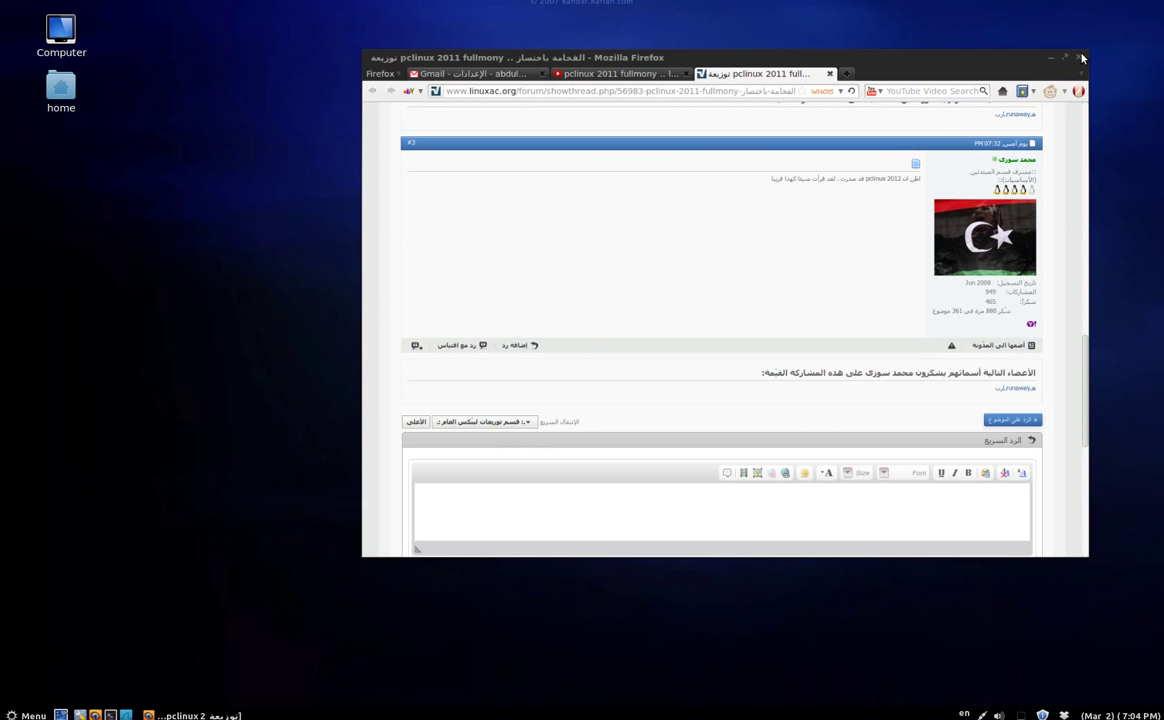
left_click(30, 715)
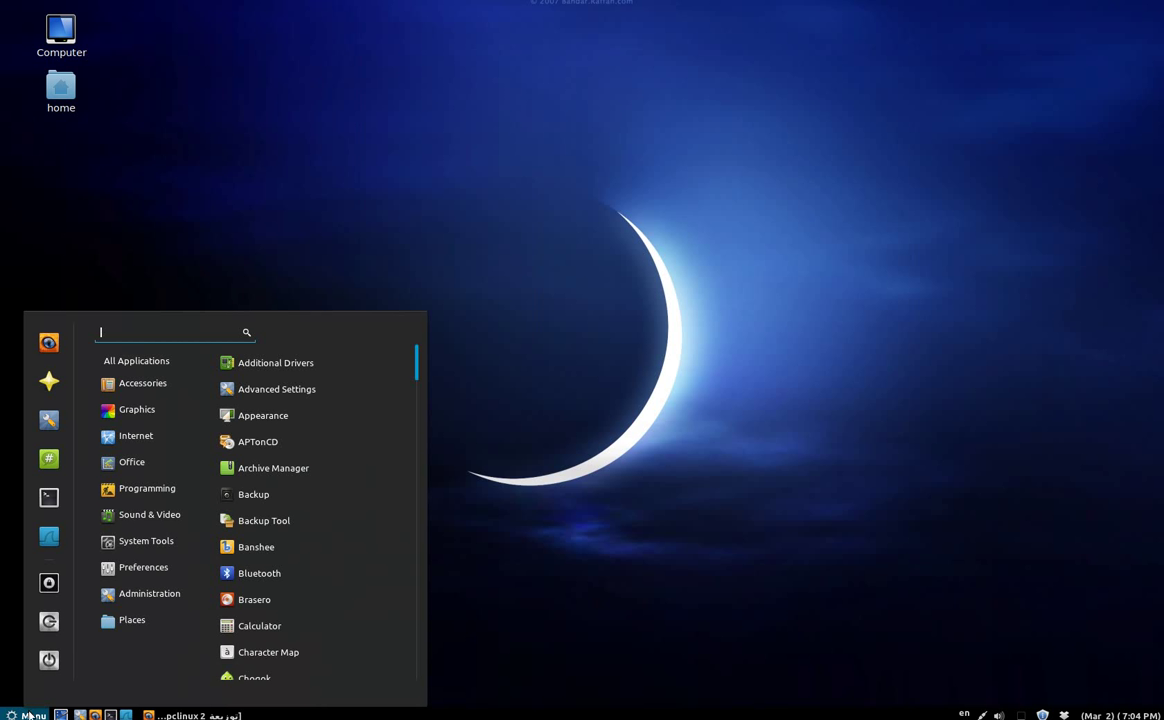
type("evo")
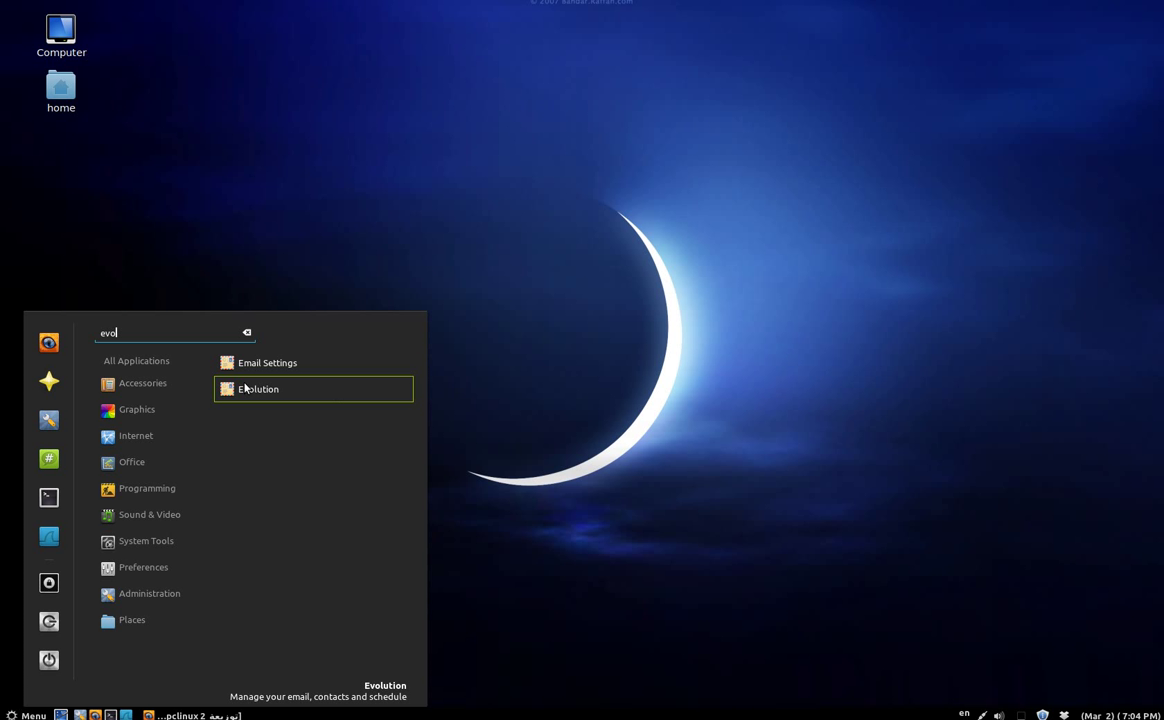
key("BackSpace")
key("BackSpace")
key("BackSpace")
key("Escape")
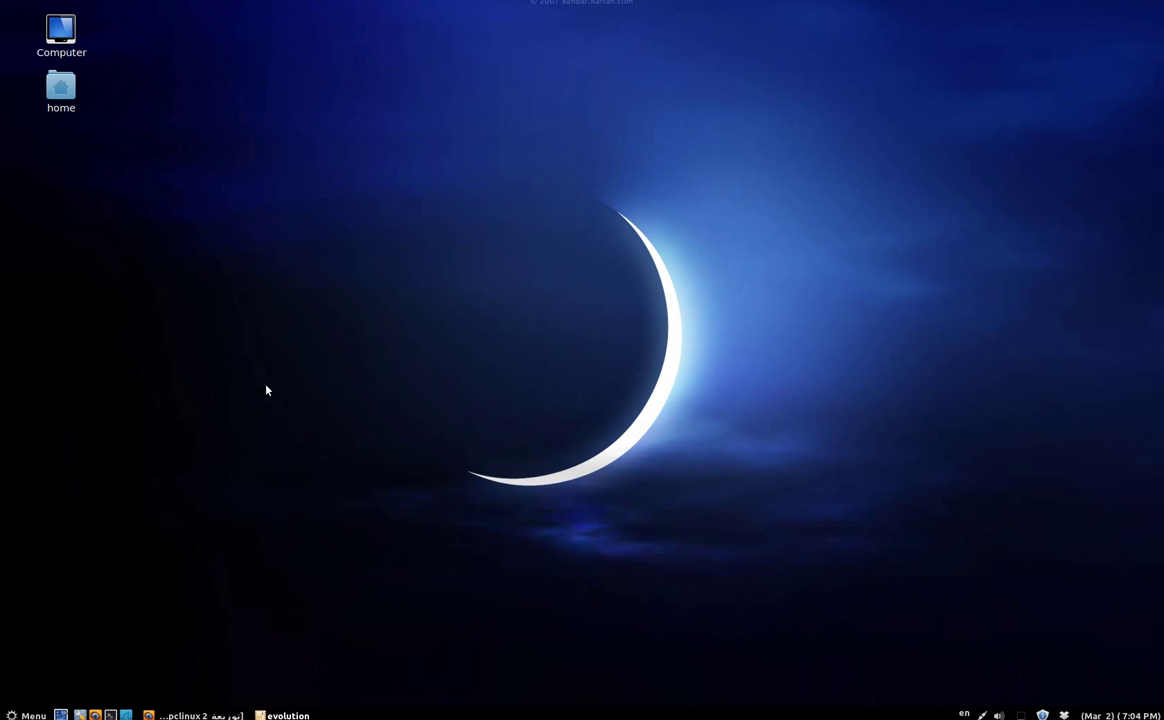
Reposition the setup assistant and continue past the welcome and restore-from-backup pages.
left_click_drag(554, 238, 579, 160)
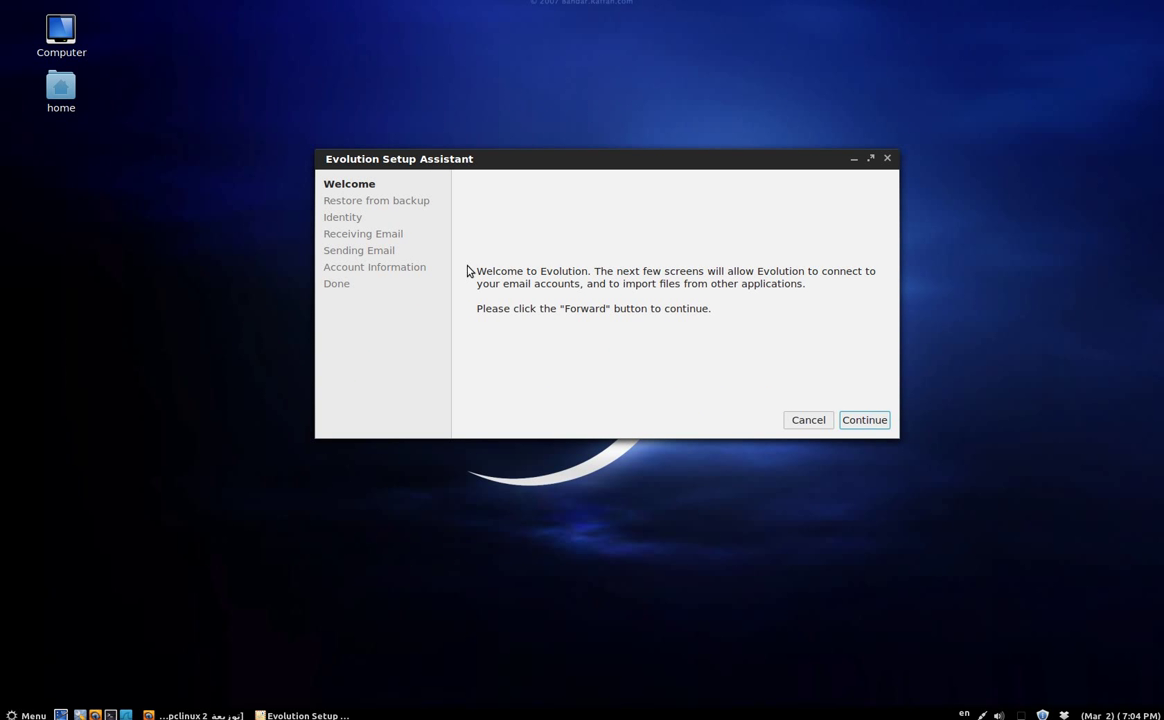
left_click(862, 420)
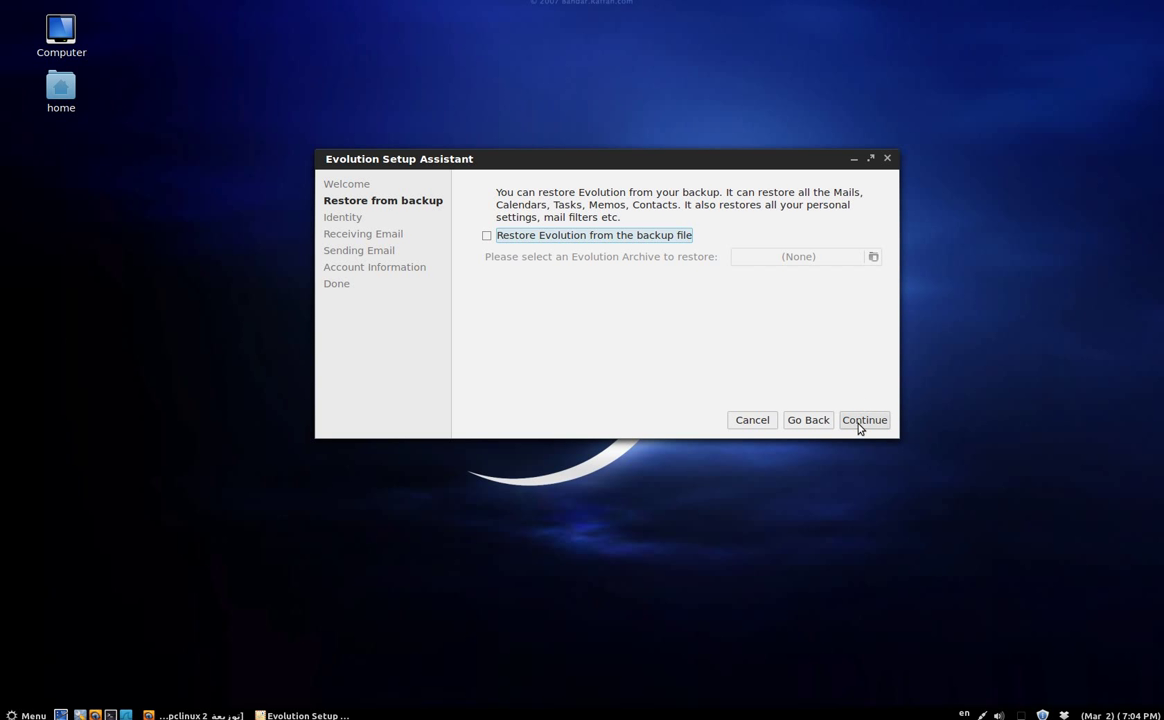
left_click(858, 425)
left_click(858, 425)
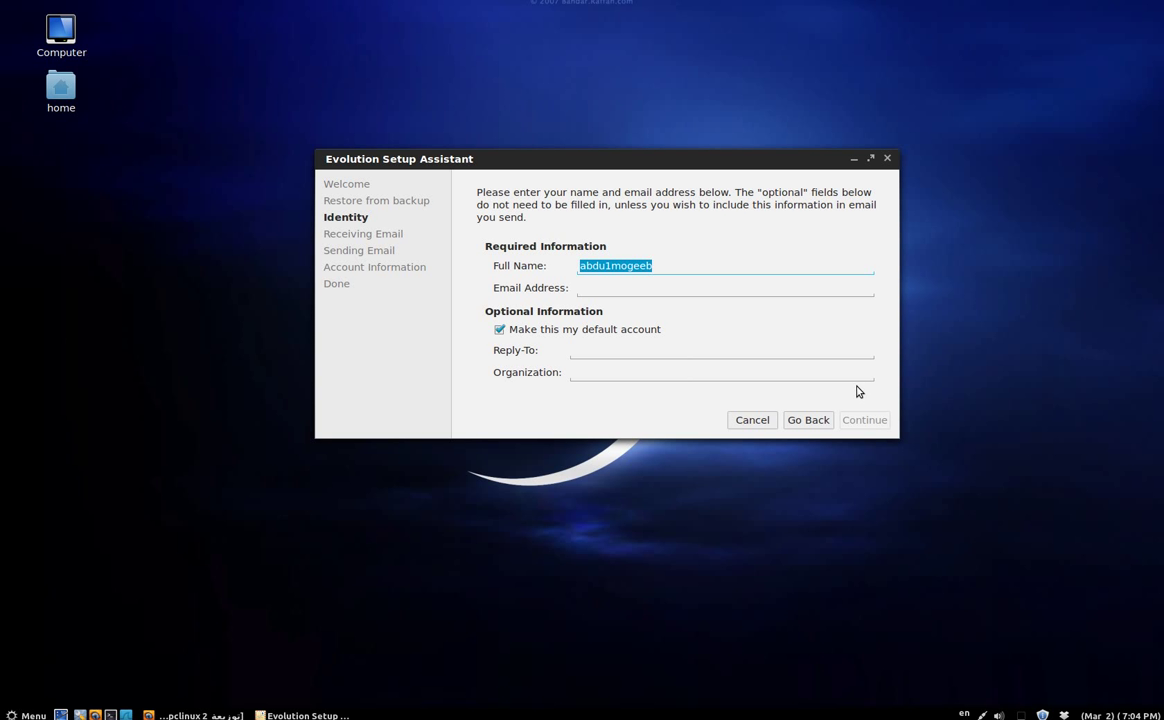
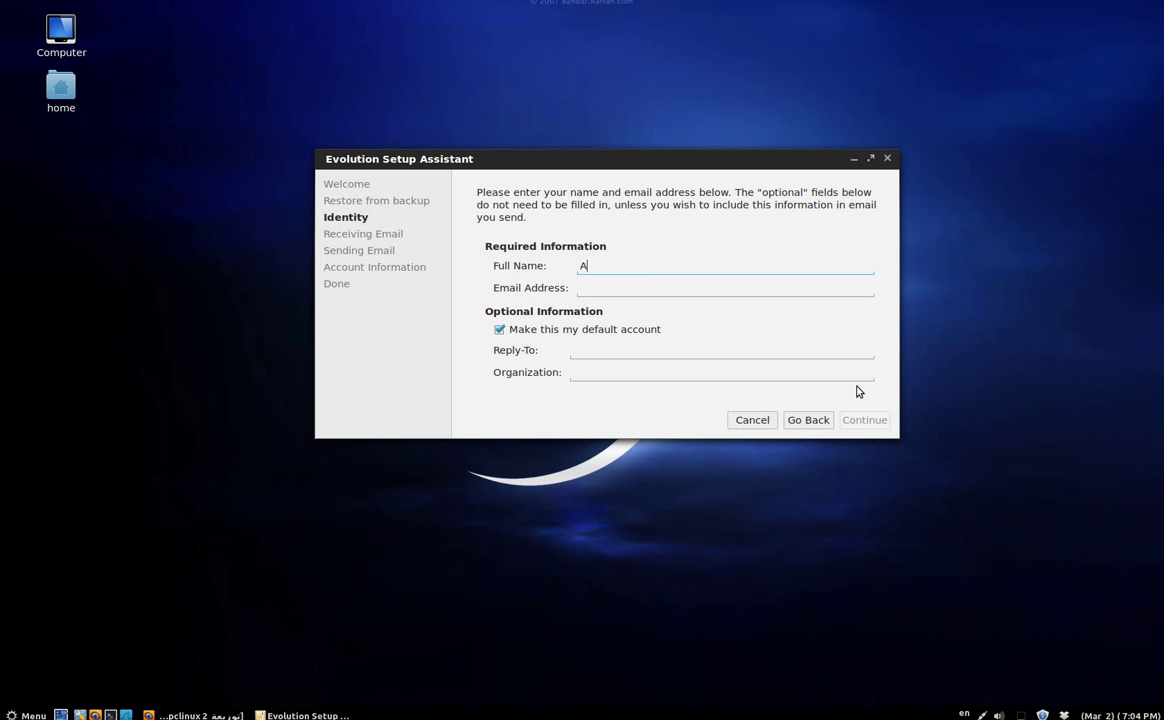
Enter the user's full name and Gmail address as the account identity.
left_click(689, 287)
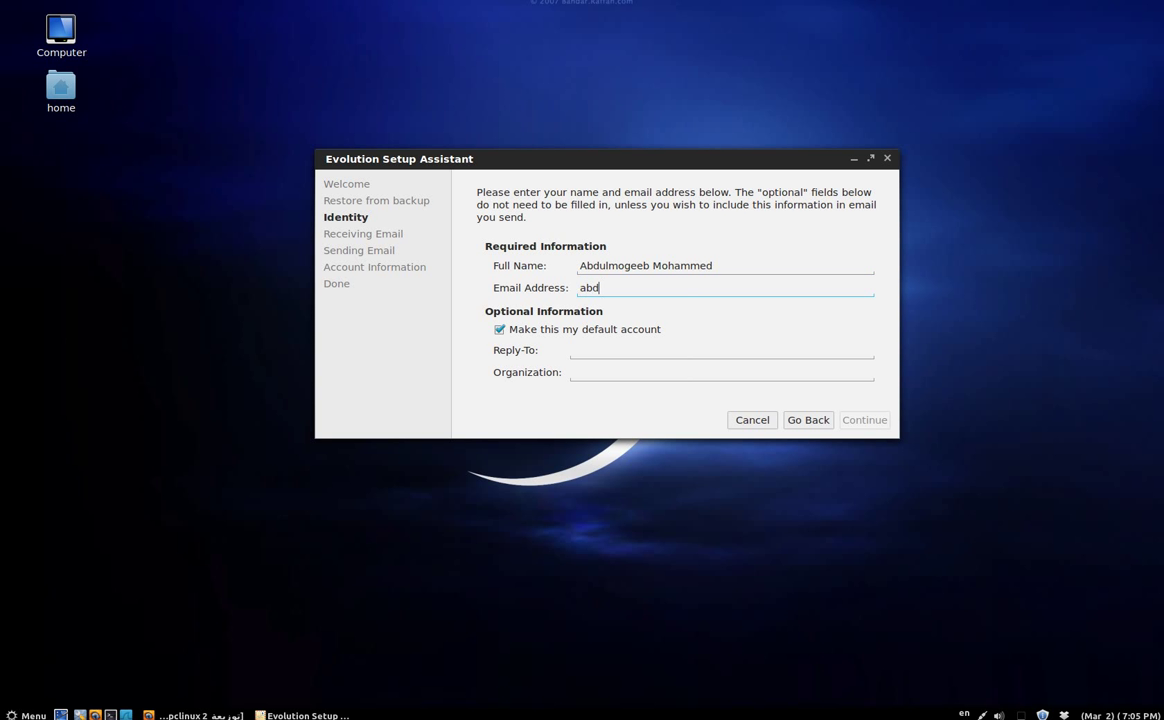
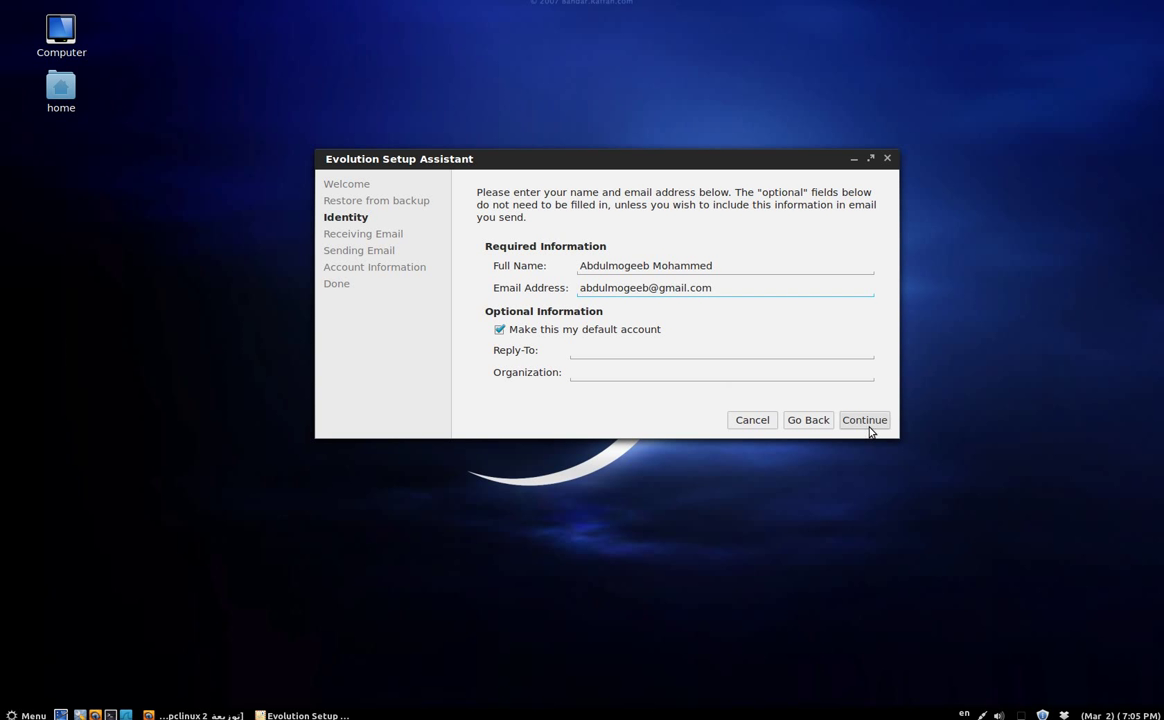
Continue to Receiving Email, choose POP as the server type, and bring Firefox forward.
left_click(866, 422)
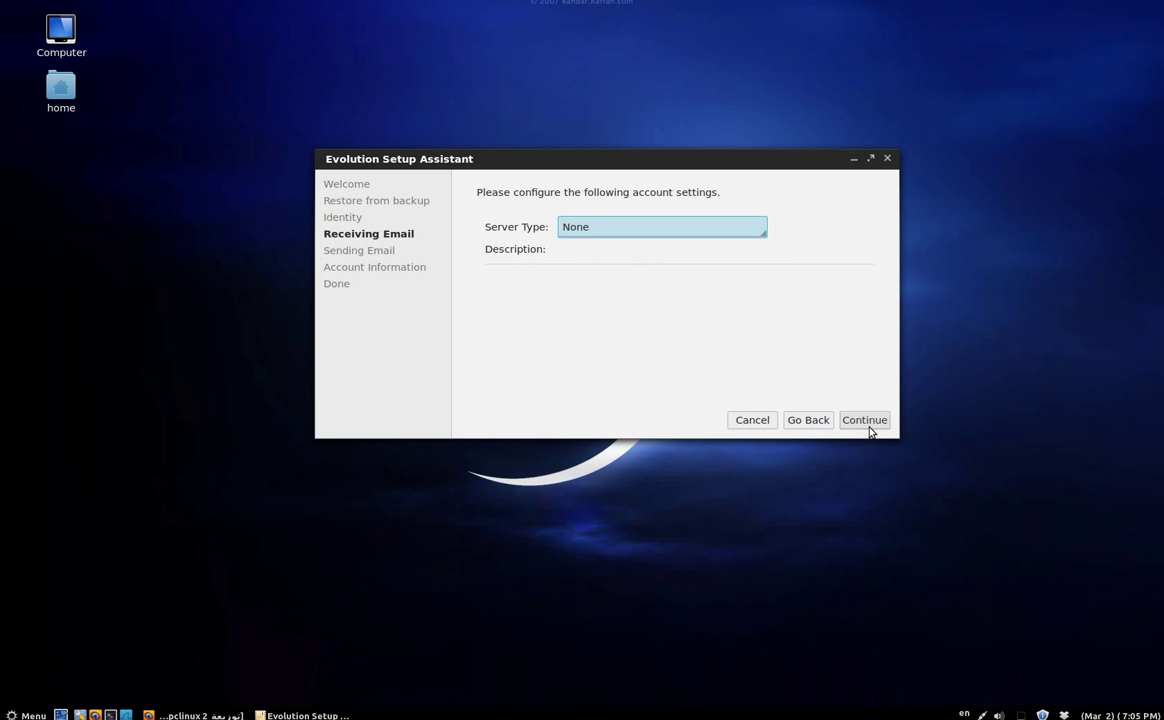
left_click(640, 228)
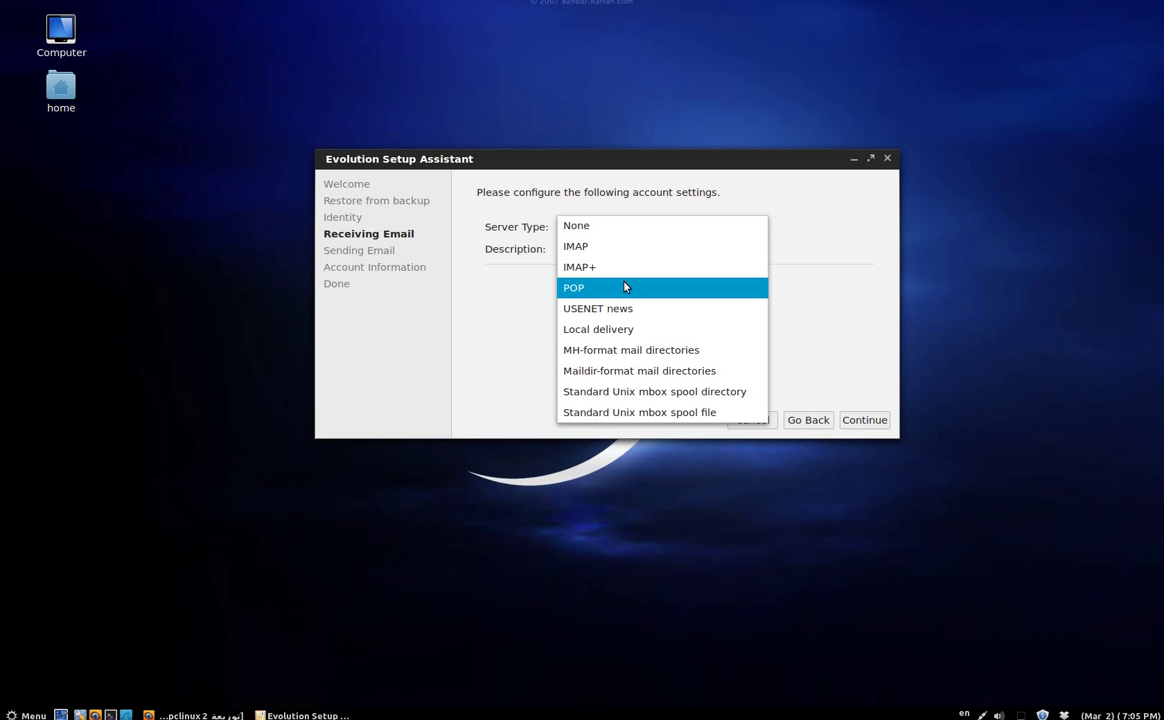
key("Escape")
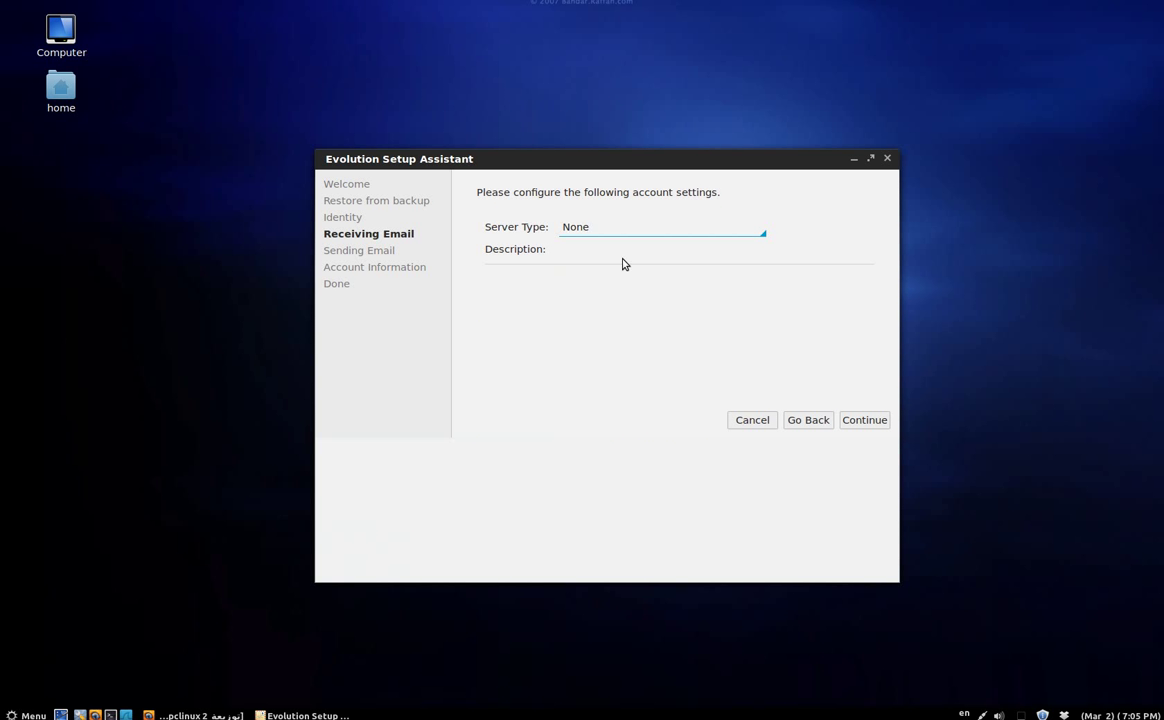
left_click(195, 715)
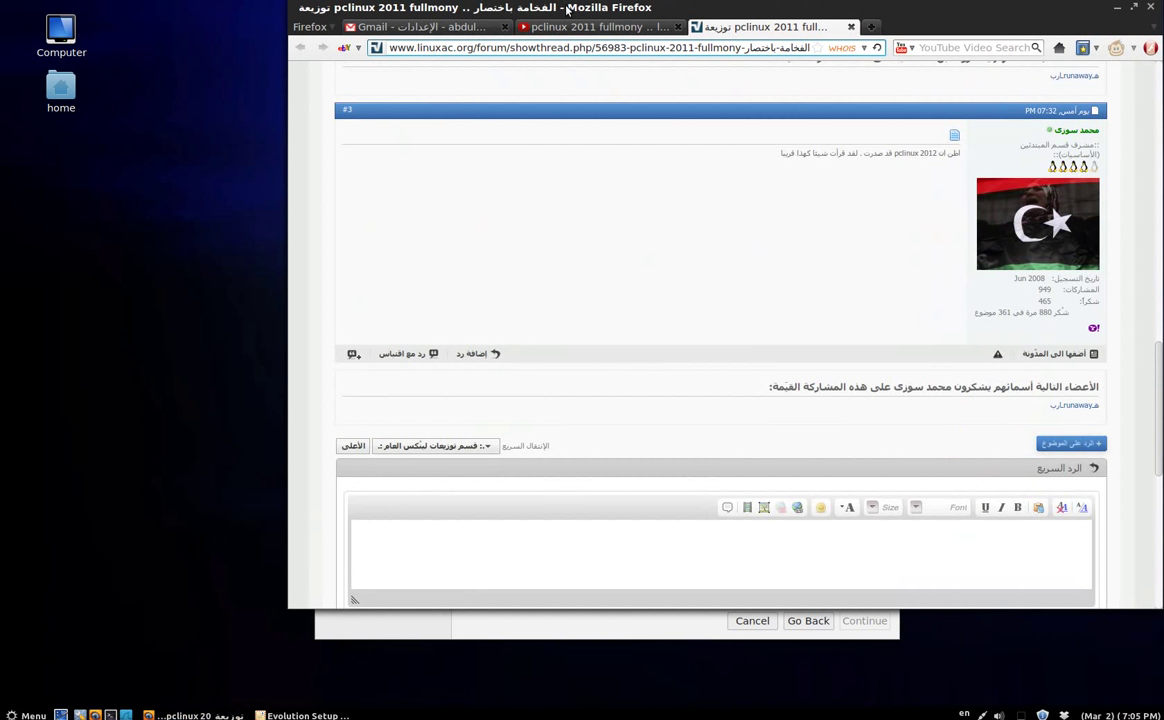
Review Gmail's Forwarding and POP/IMAP settings, then minimize Firefox.
left_click(420, 27)
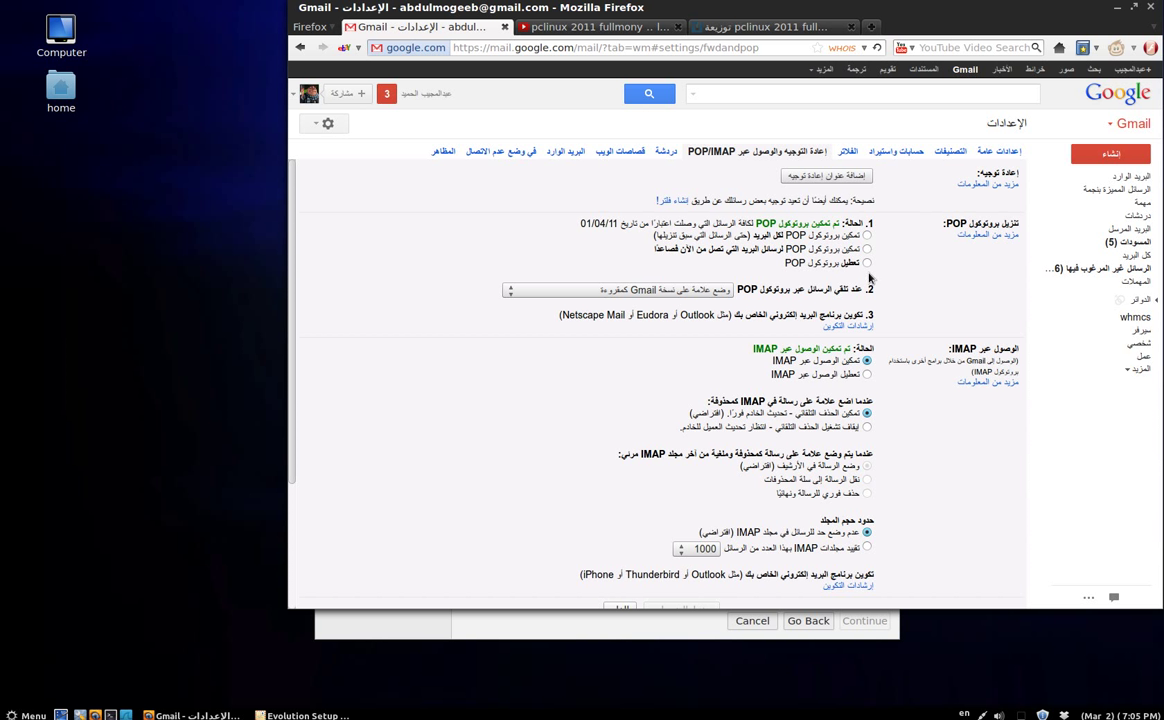
scroll(869, 278, "down", 3)
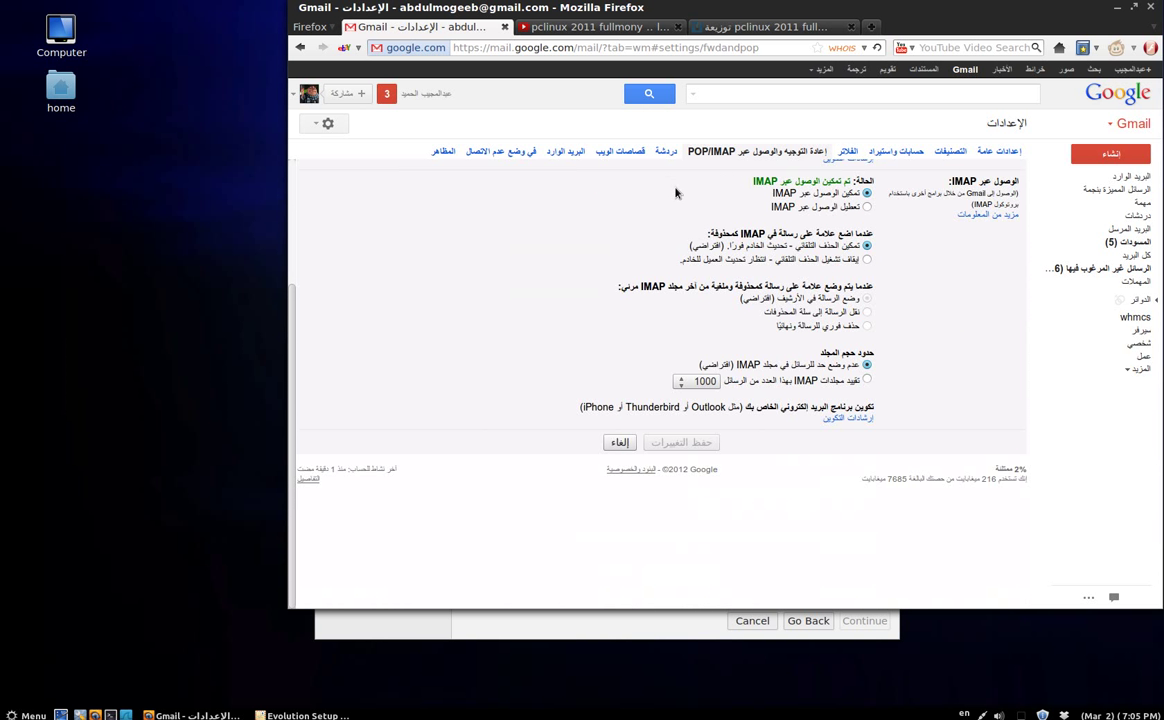
left_click(1117, 7)
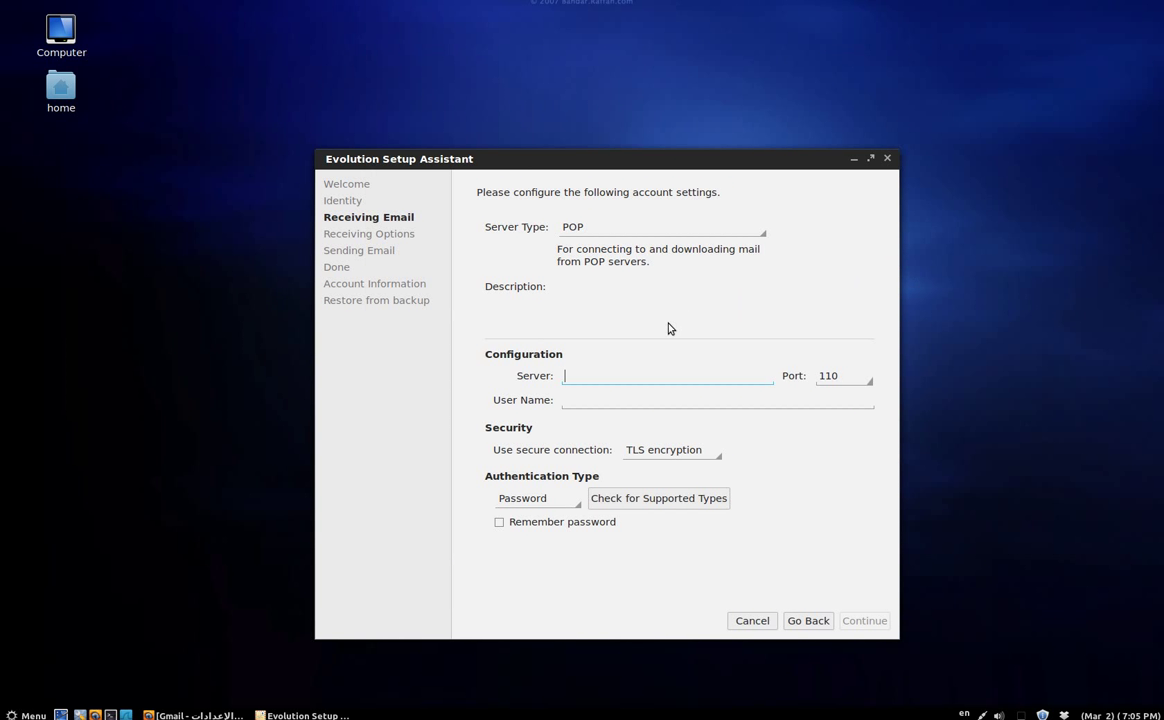
Set the incoming server to pop.gmail.com on port 995.
type("pop.gmail.c")
left_click(866, 381)
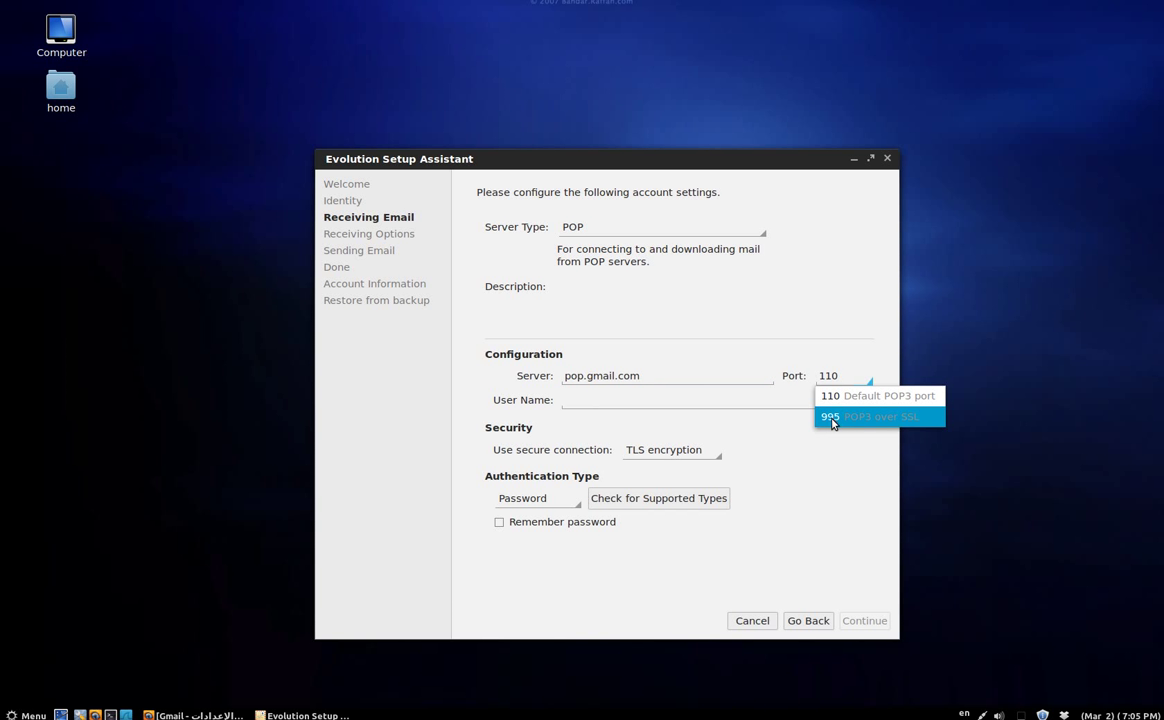
left_click(832, 421)
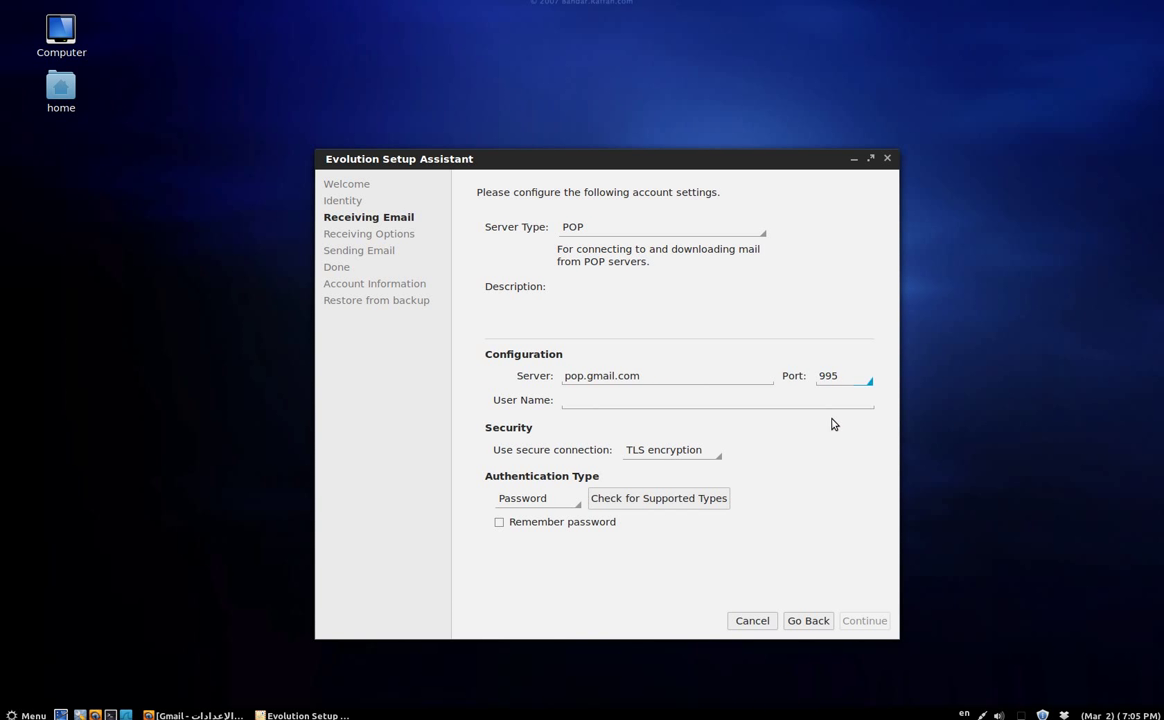
Enter the Gmail address as user name, require SSL encryption, and continue.
left_click(794, 402)
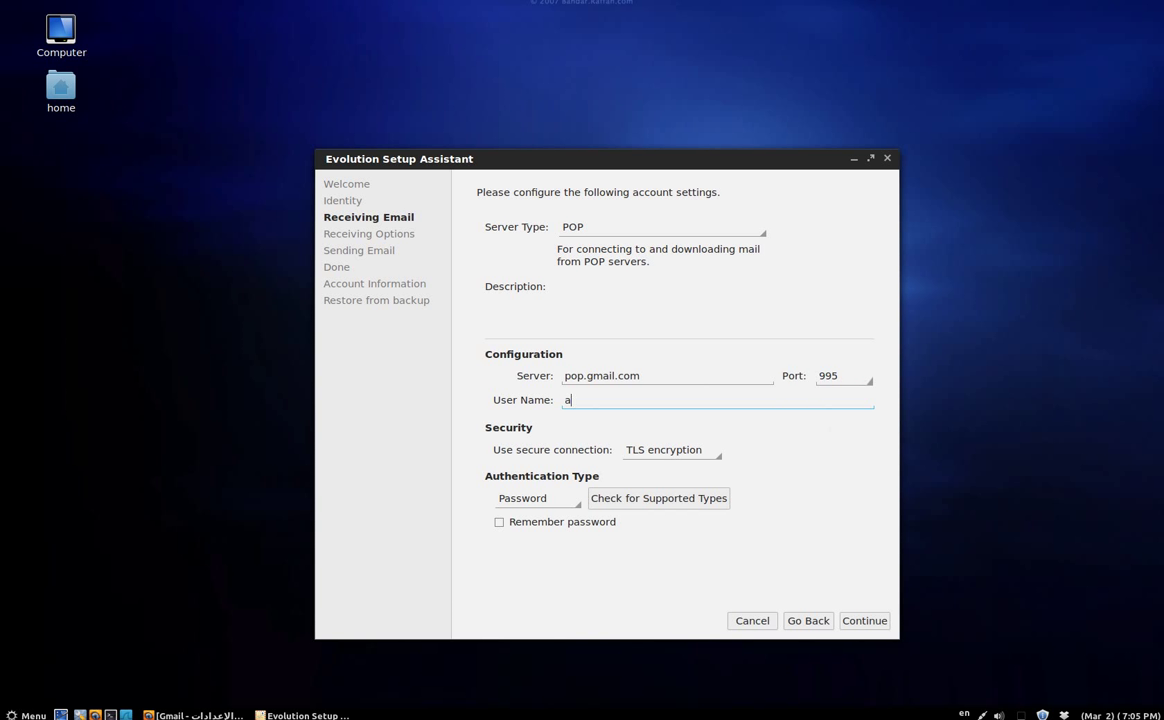
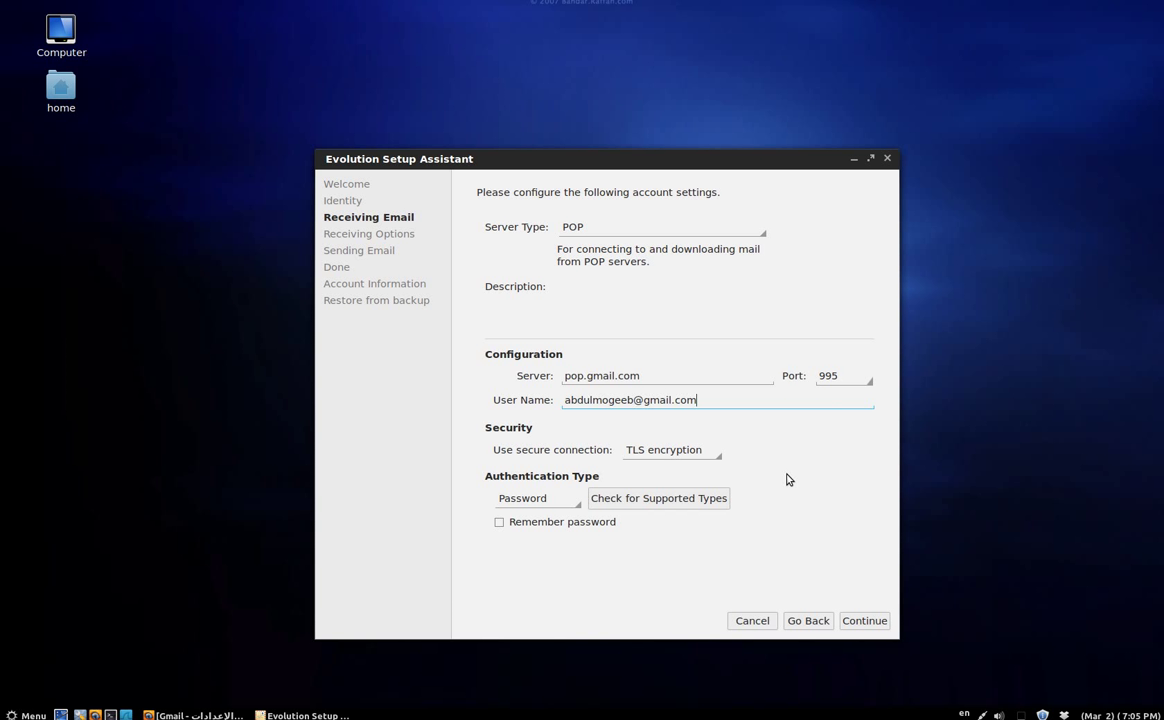
left_click(715, 455)
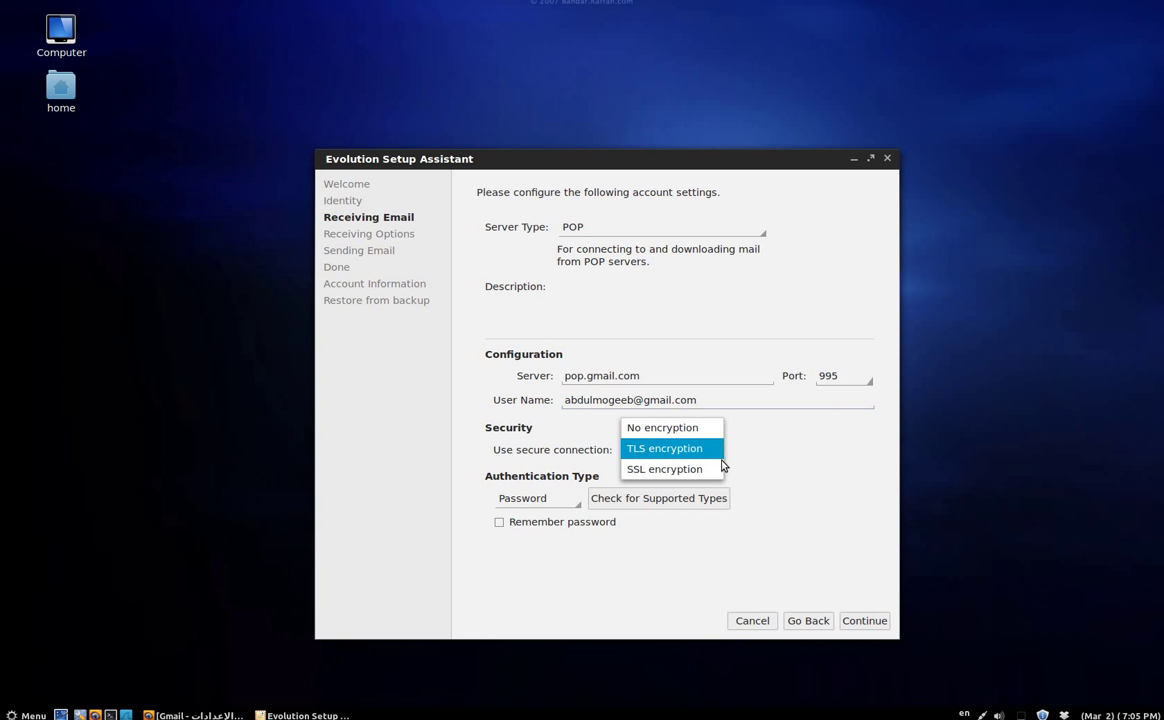
left_click(702, 470)
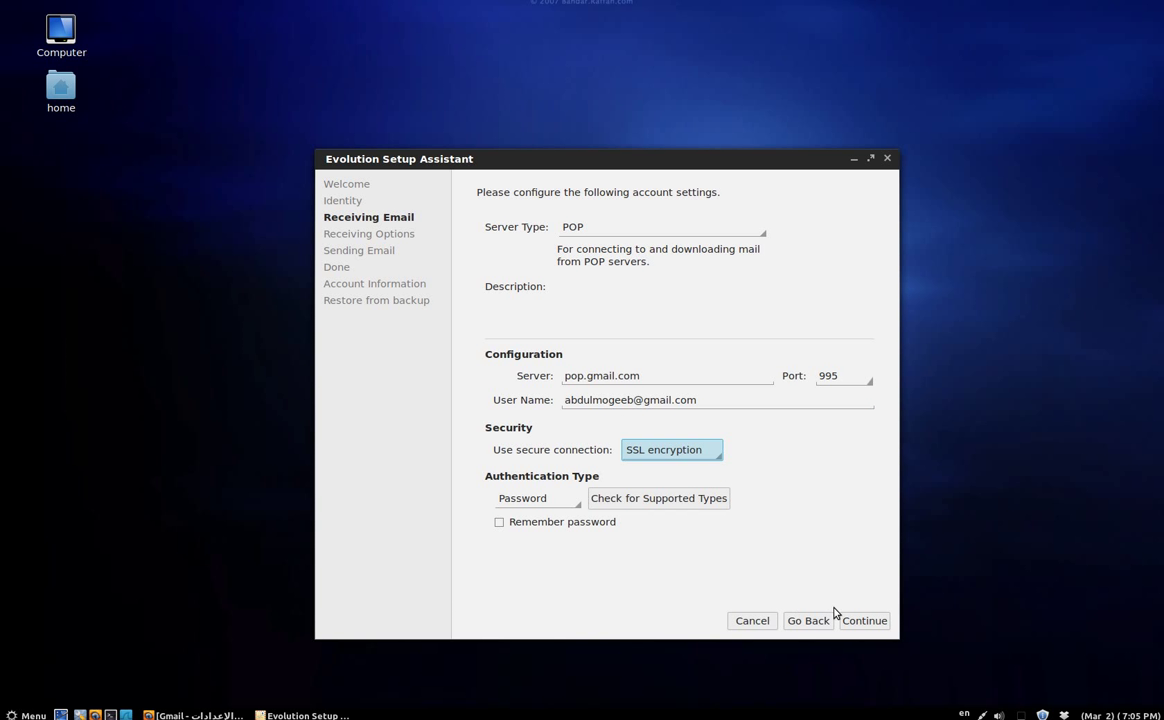
left_click(862, 621)
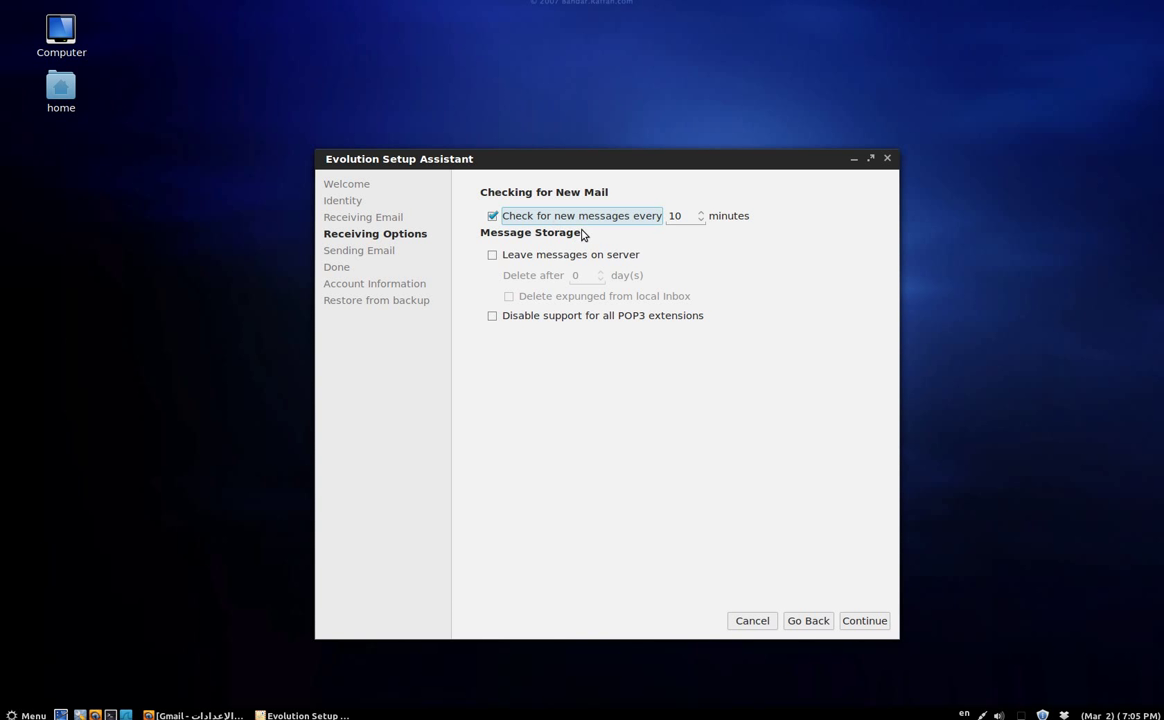
Check mail every 1 minute, accept the smtp.gmail.com sending settings, and apply the new account.
double_click(674, 216)
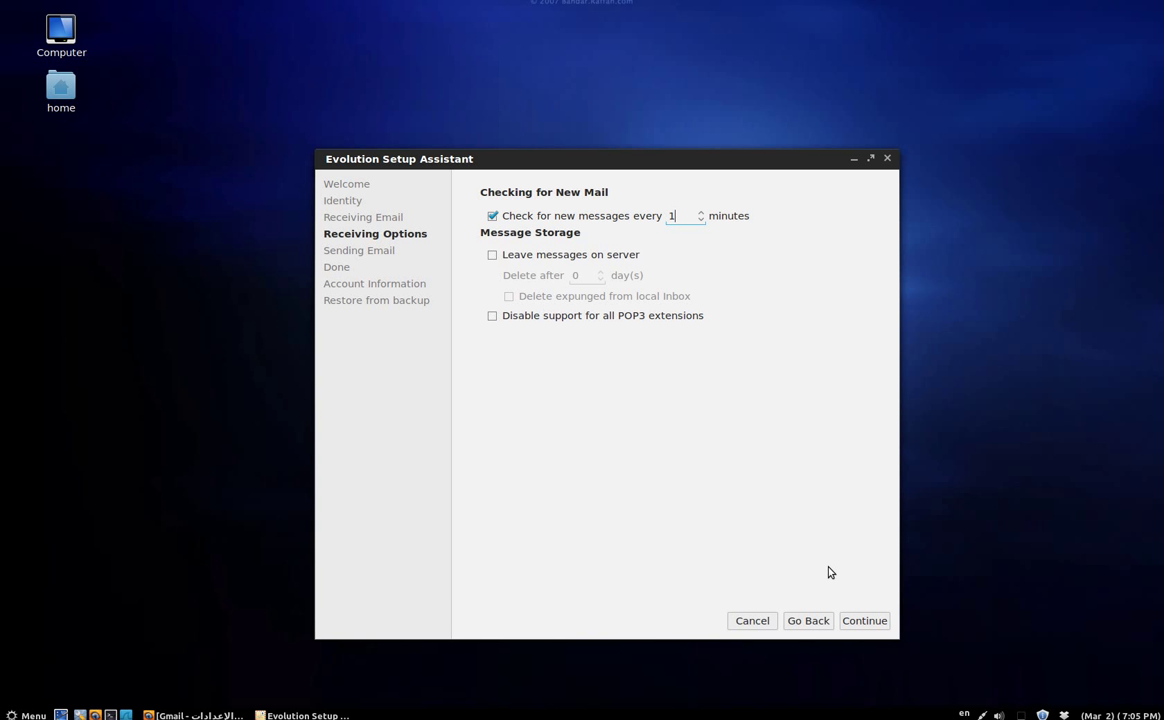
left_click(861, 625)
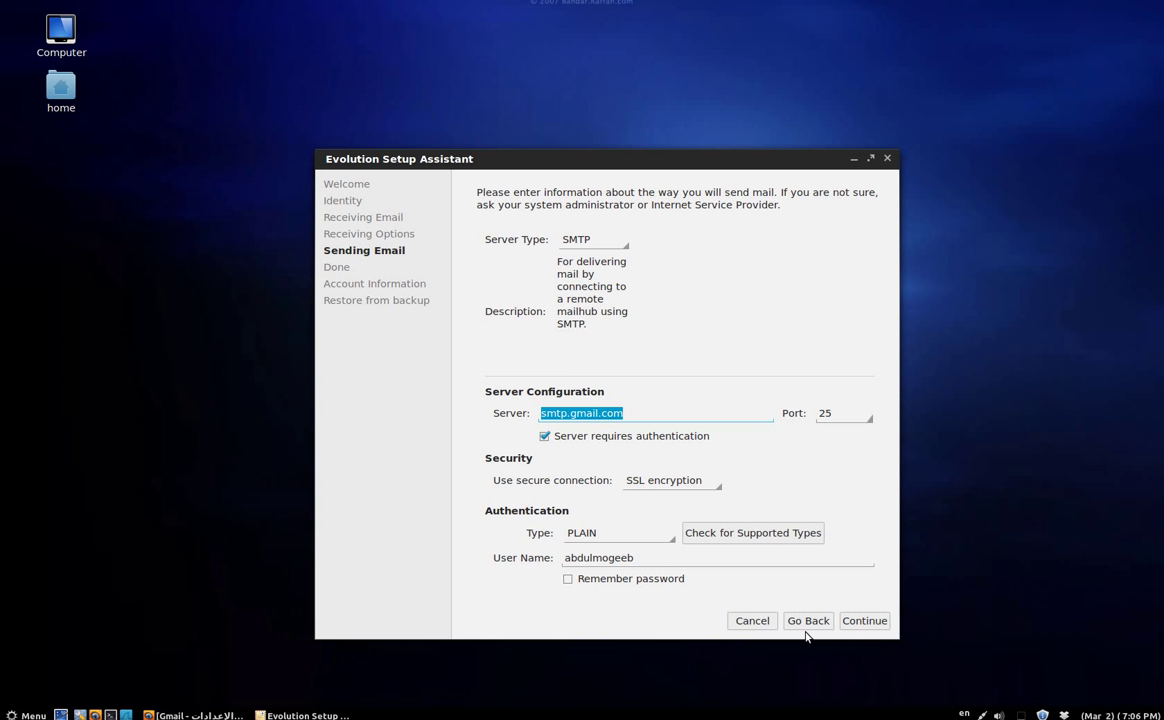
left_click(846, 628)
left_click(846, 628)
left_click(852, 627)
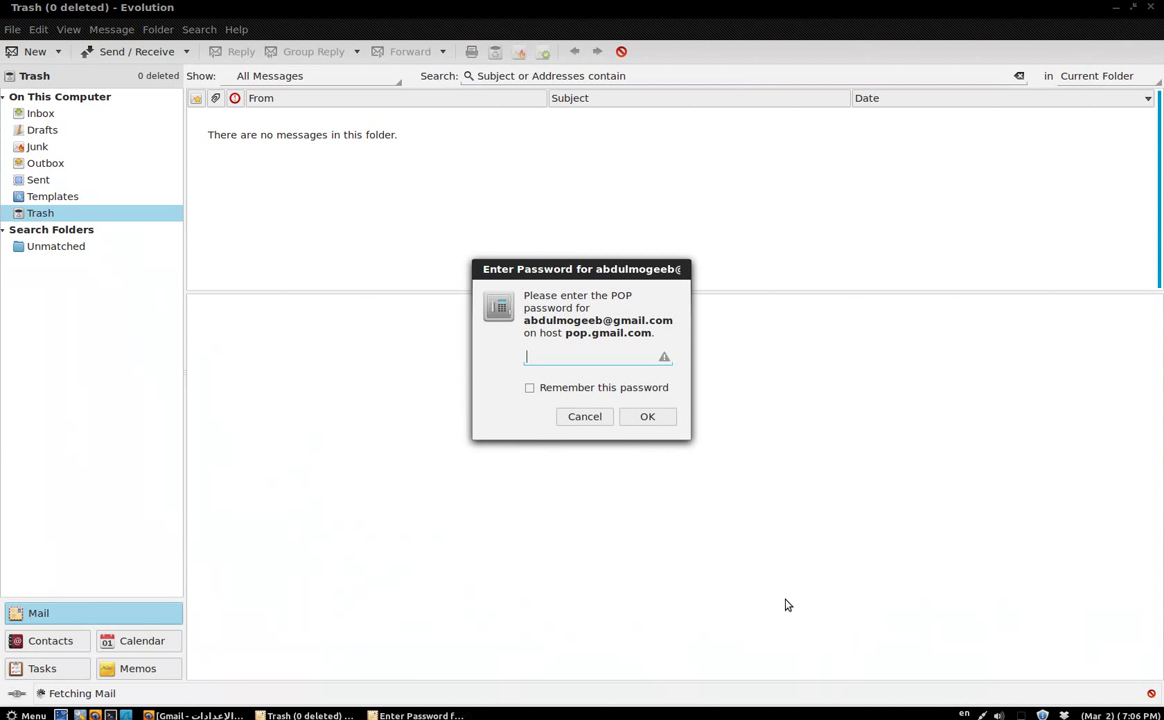
Enter the Gmail account's POP password, confirm it, and open the Inbox.
type("*************")
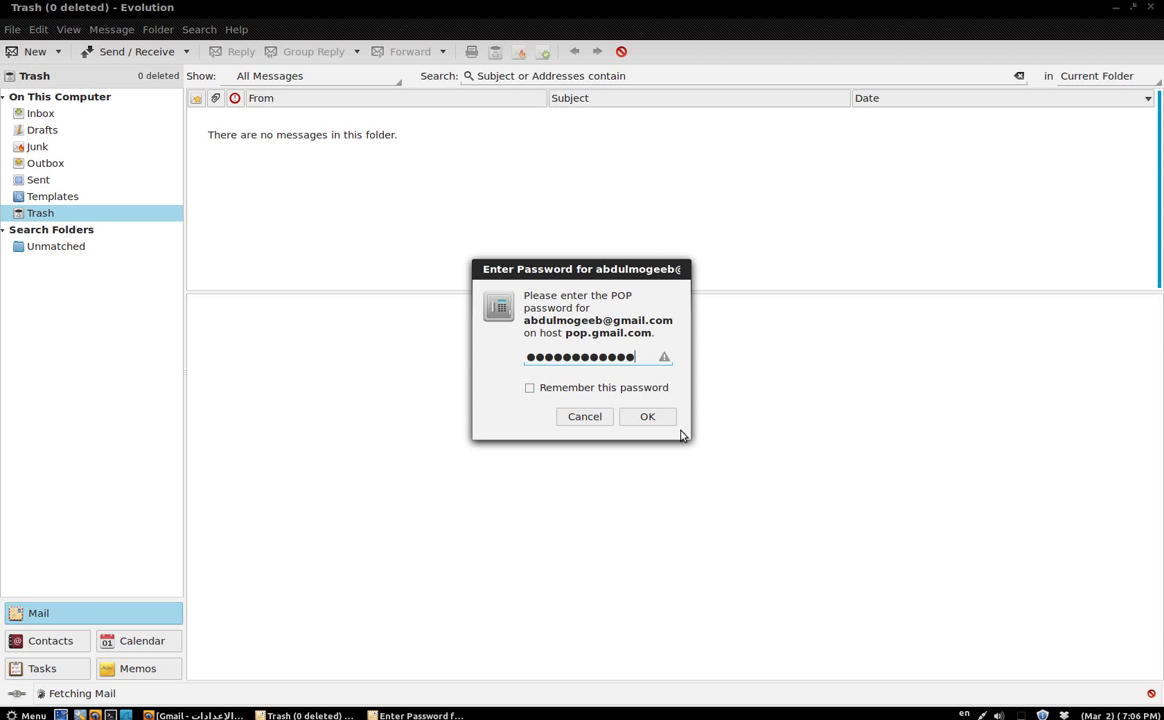
left_click(645, 417)
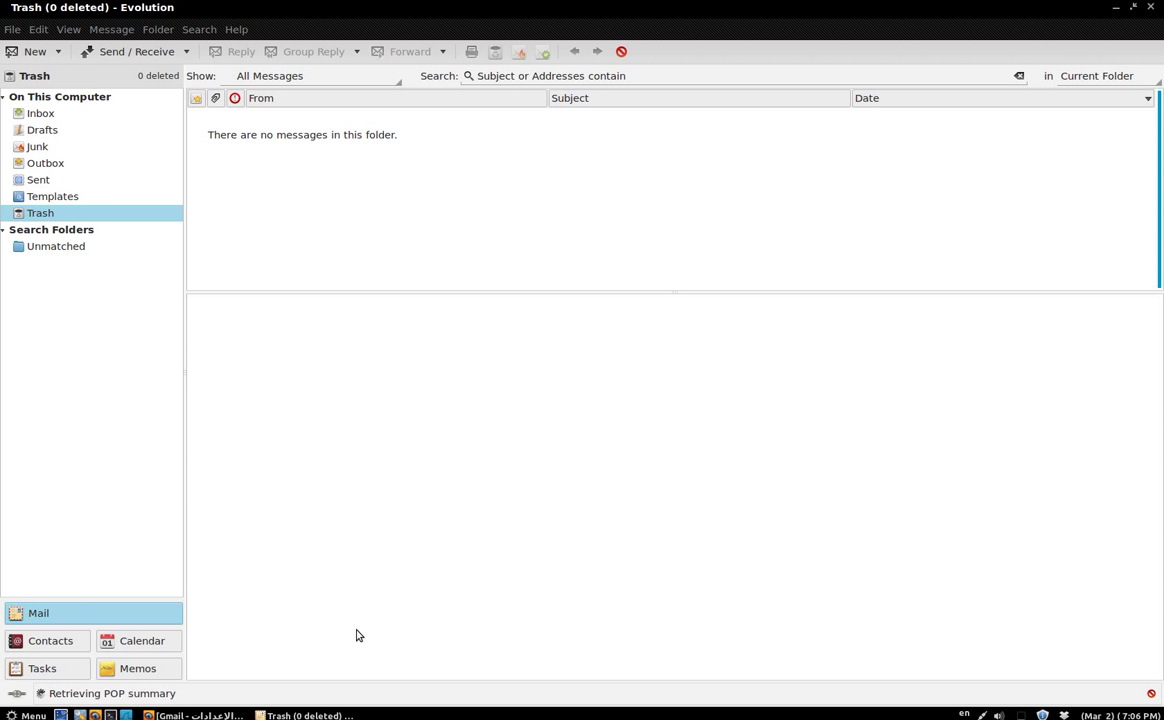
left_click(90, 116)
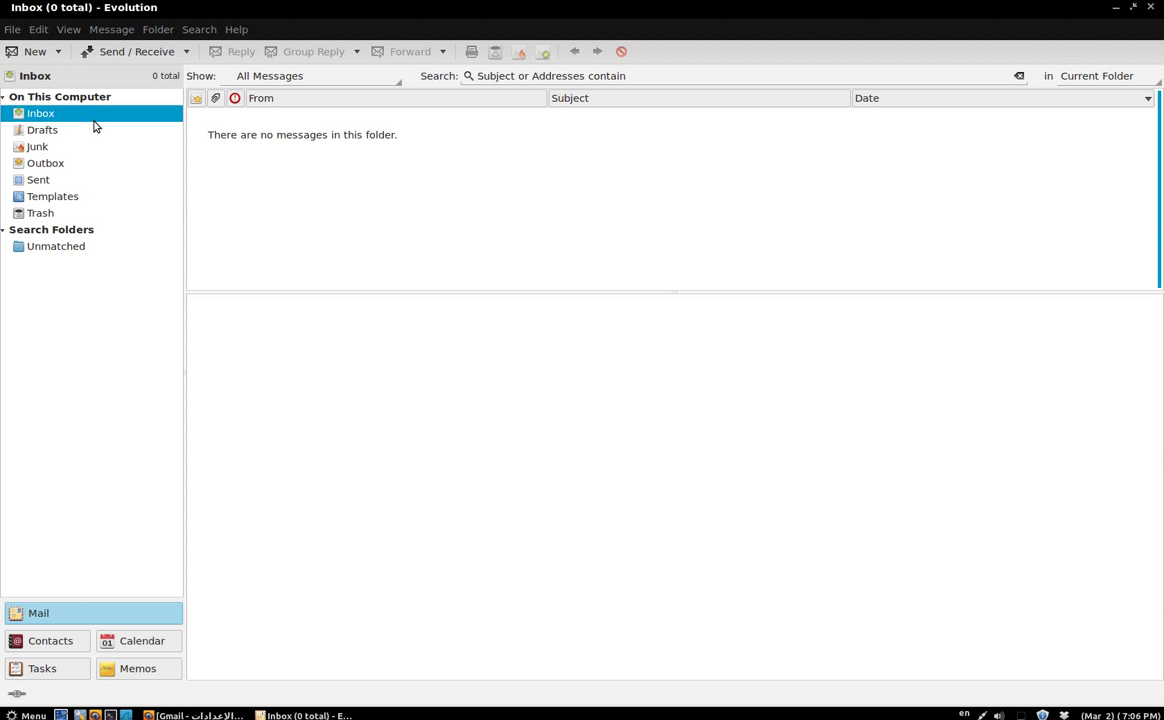
Start a new message addressed to the account's own Gmail address.
left_click(32, 60)
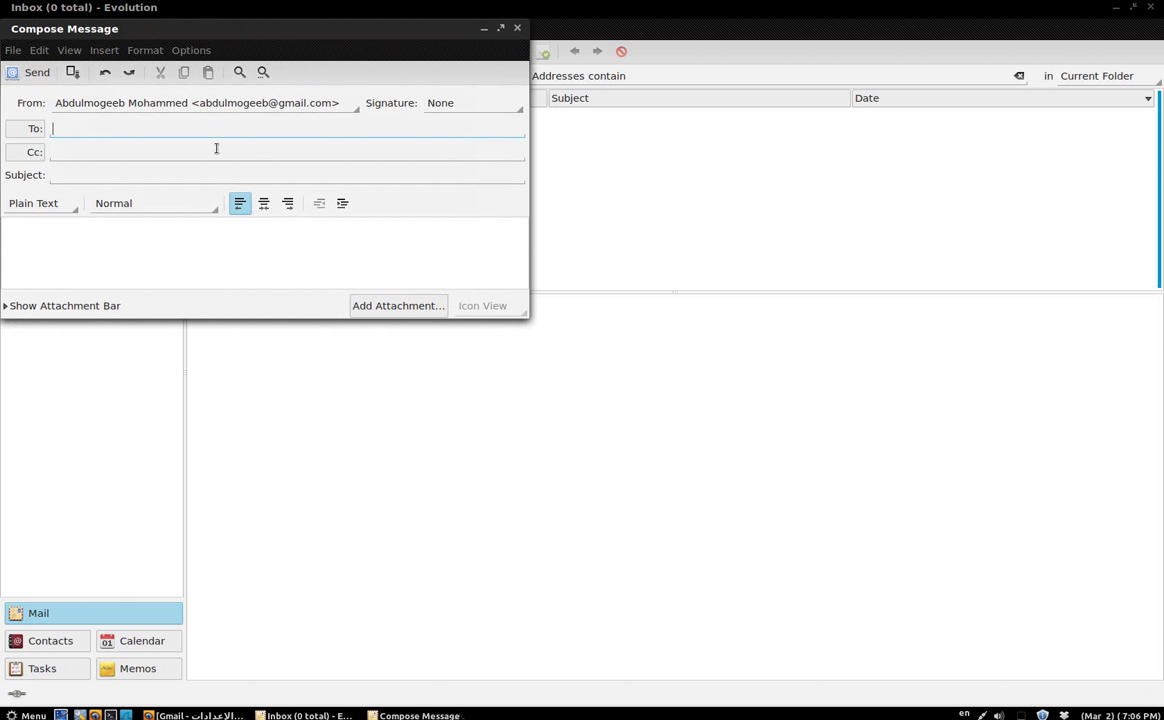
key("Tab")
Add the subject 'تجربة الارسال' and an Arabic greeting body, then send it.
key("alt+shift")
type("تجربة الارسال")
key("Tab")
type("السلام عليكم ورحمة الله وب")
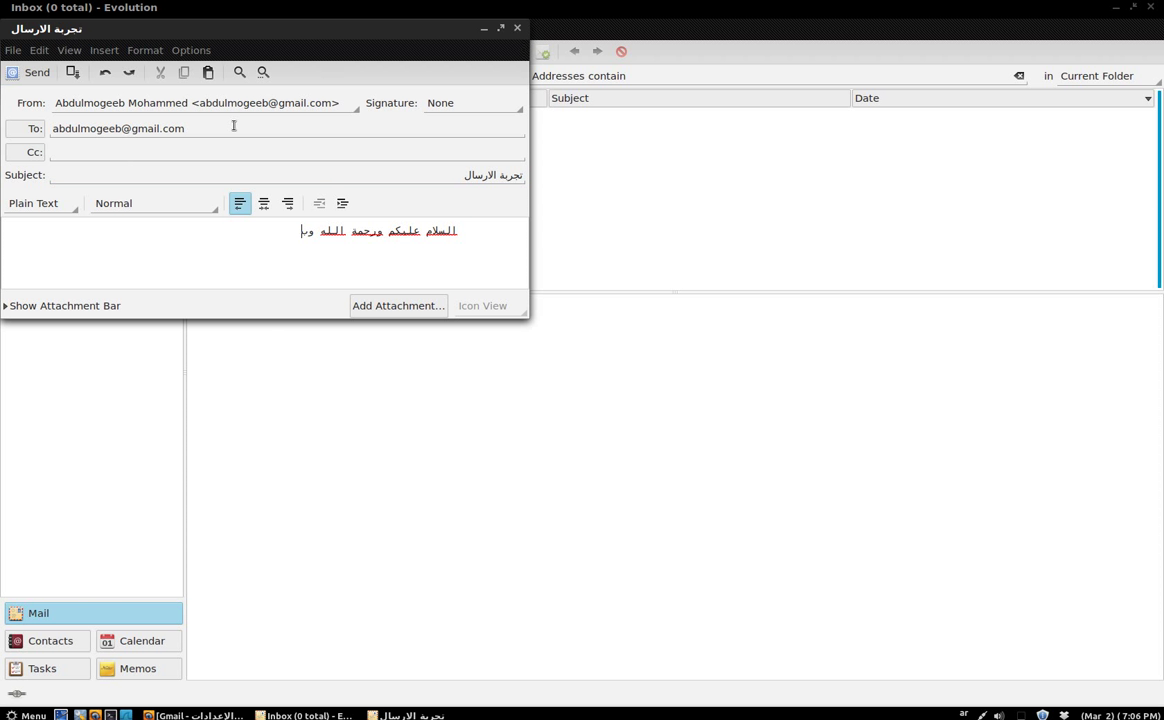
type("ركاته انا احب الارسال")
left_click(38, 74)
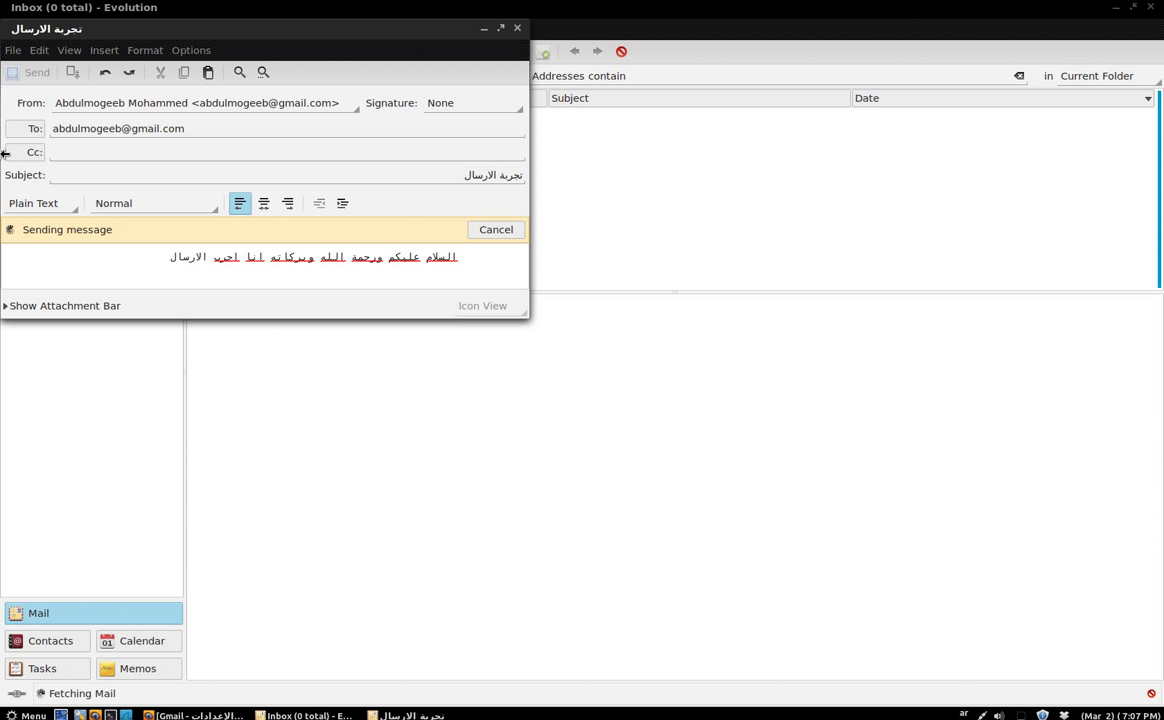
Cancel the stalled send of the Evolution test message and move its compose window aside.
left_click_drag(190, 29, 679, 285)
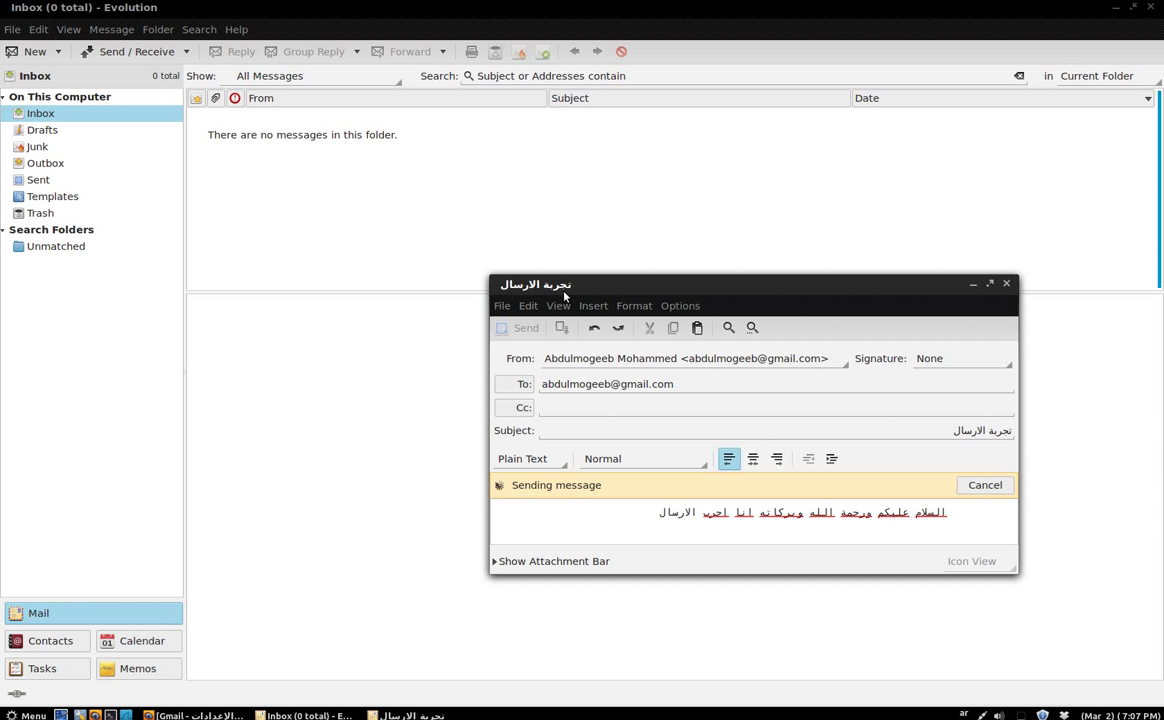
left_click(965, 486)
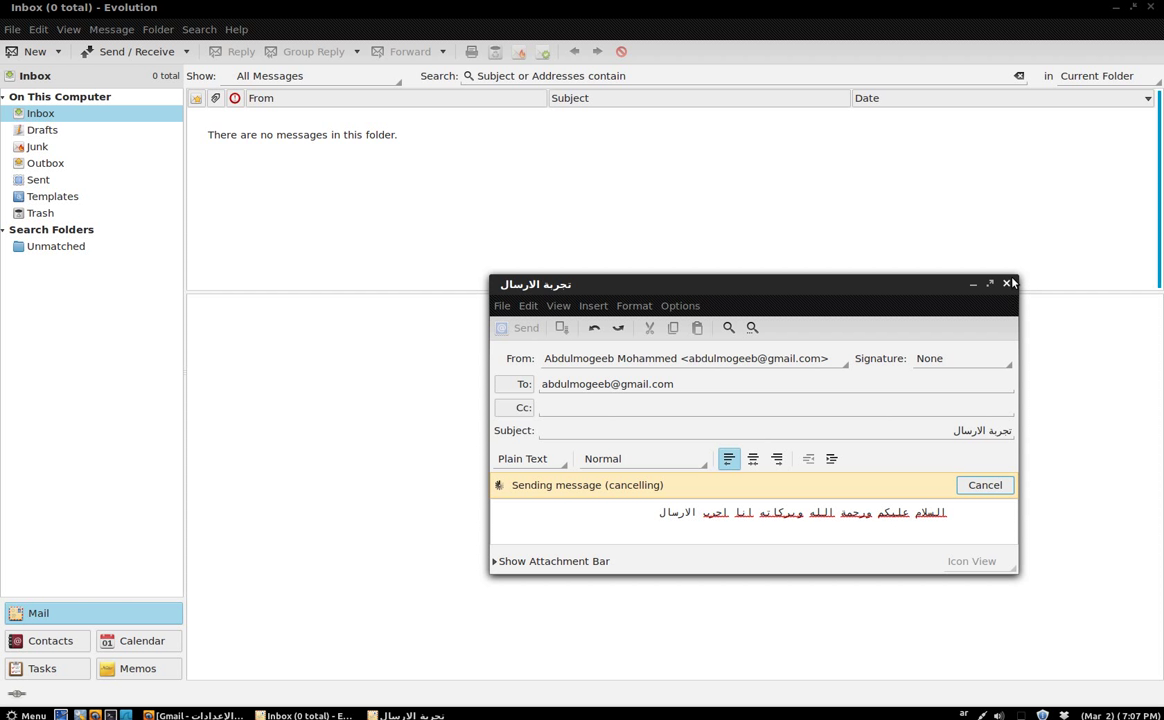
left_click_drag(830, 276, 684, 161)
In Gmail, start a new message without the signature, addressed to the account's own address.
left_click(215, 714)
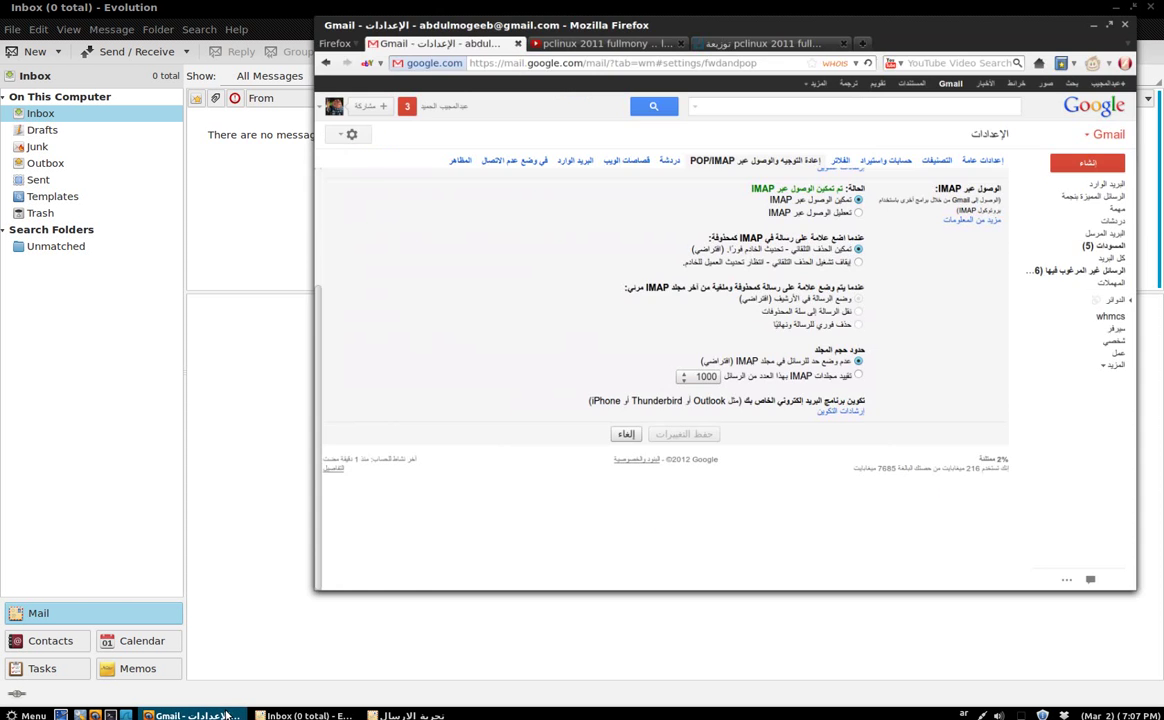
left_click(1115, 155)
left_click_drag(840, 328, 1037, 286)
key("BackSpace")
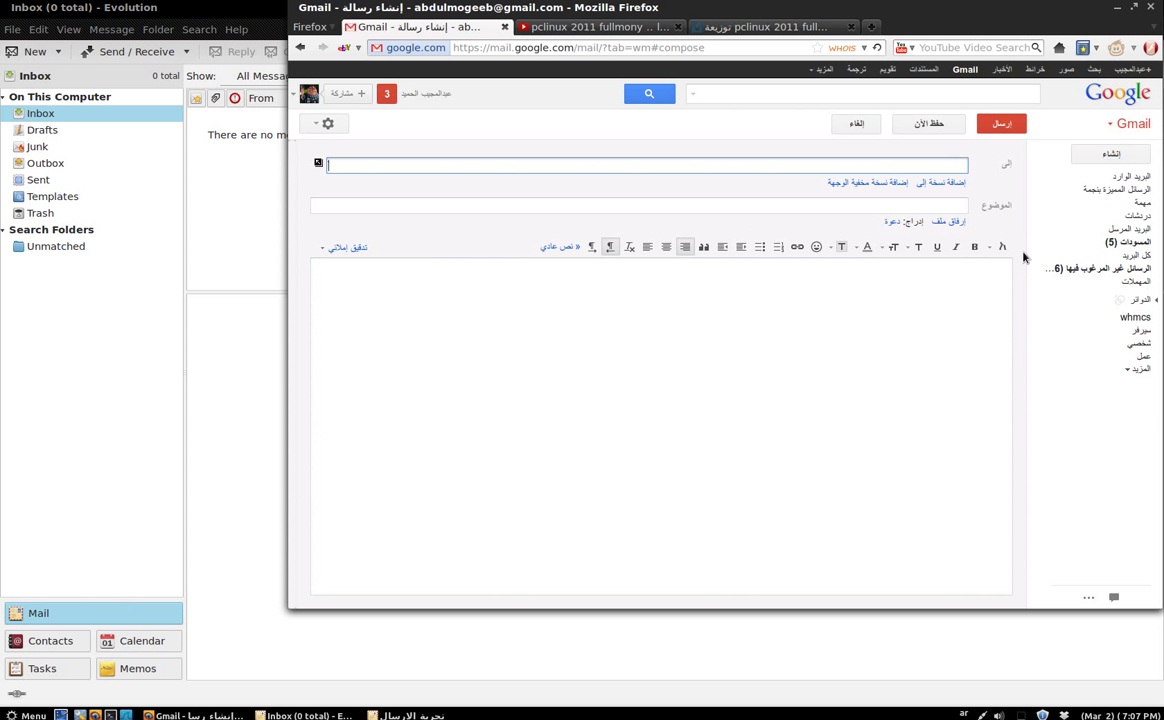
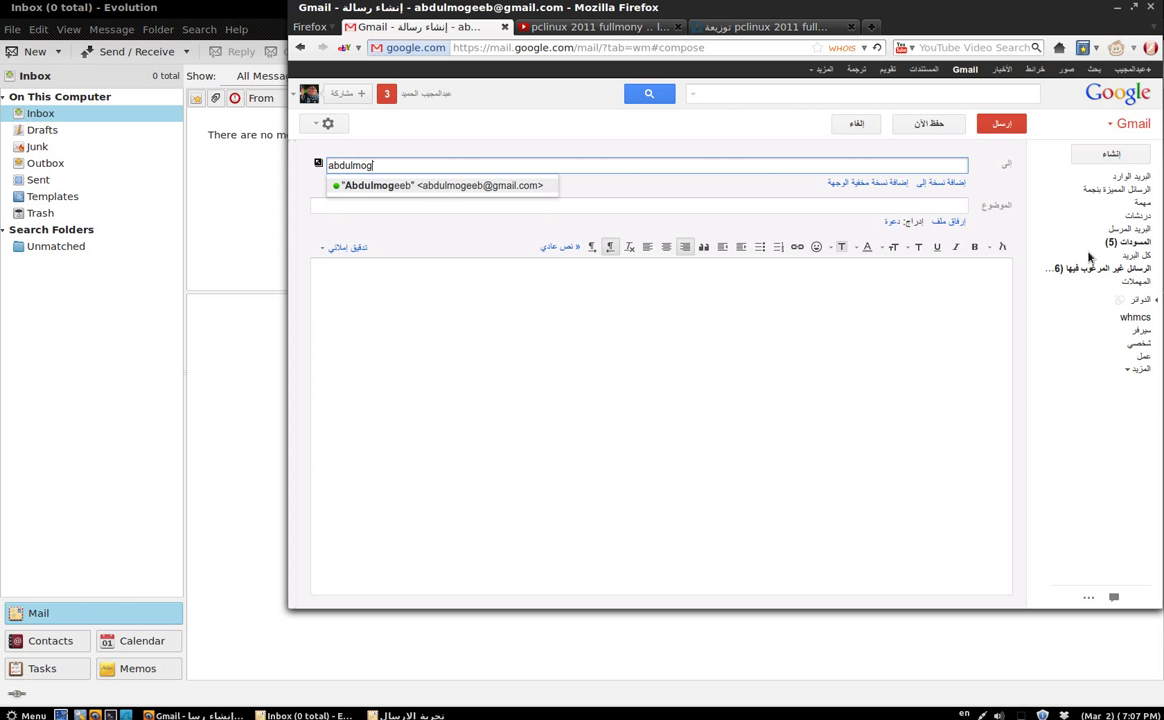
left_click(488, 185)
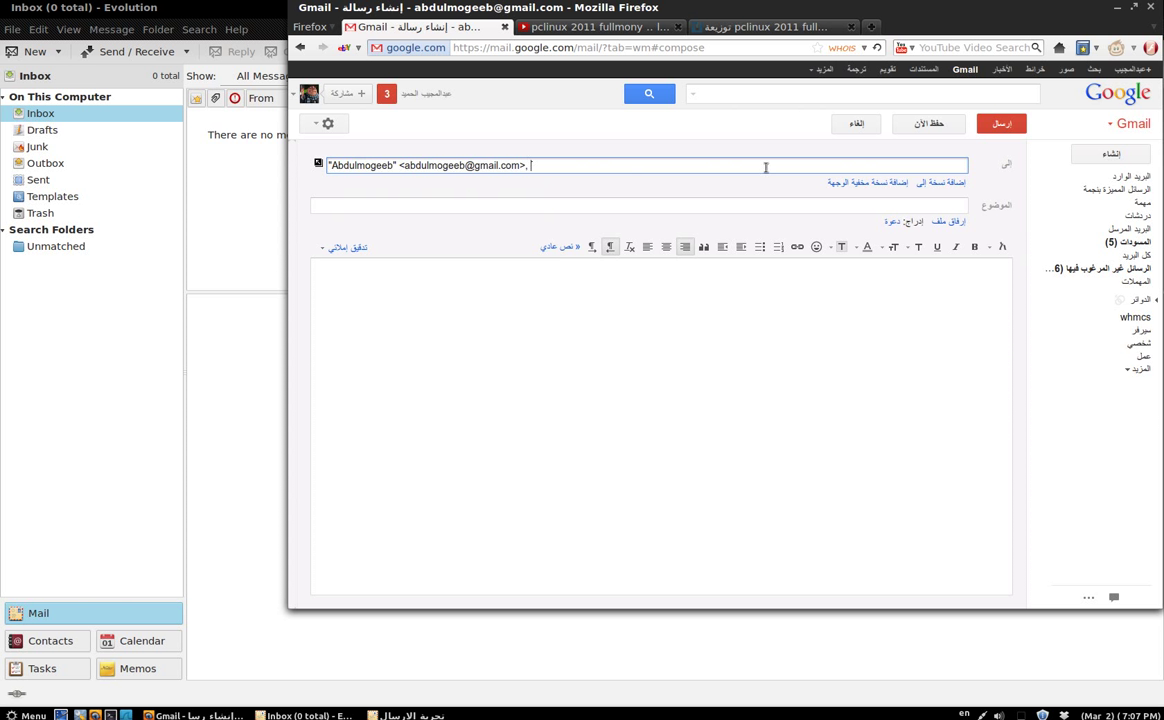
Send the blank Gmail message without subject, then run Send / Receive in Evolution.
left_click(995, 124)
left_click(832, 302)
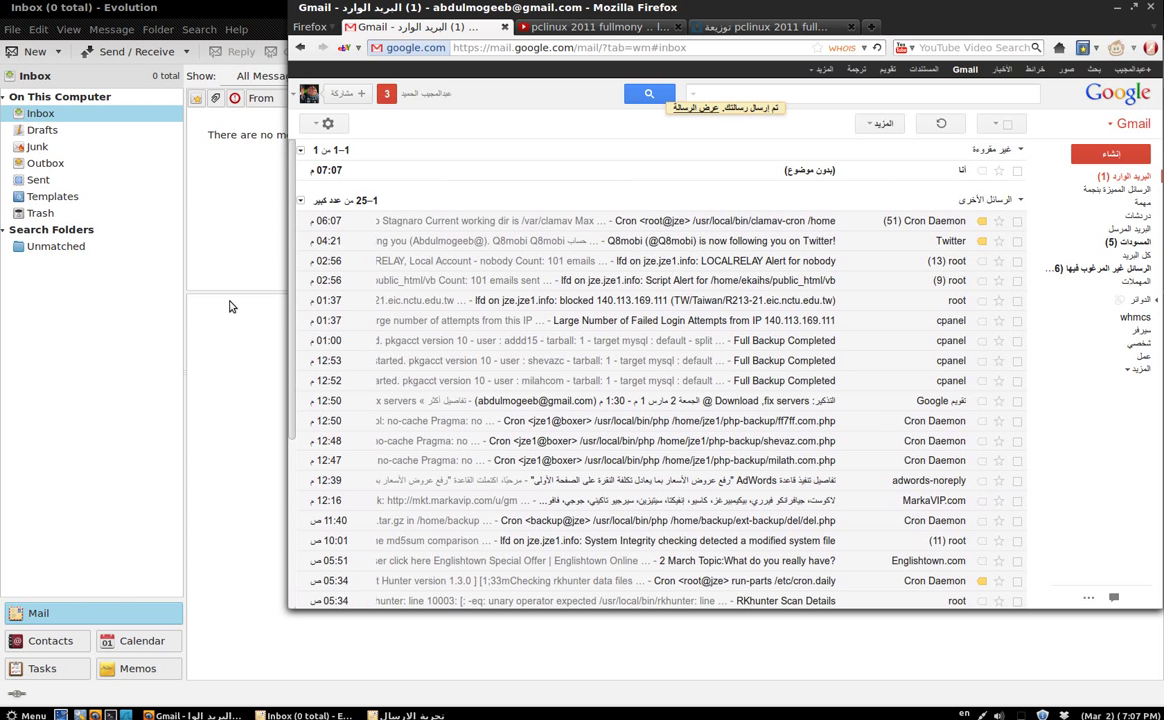
left_click(225, 306)
left_click(109, 58)
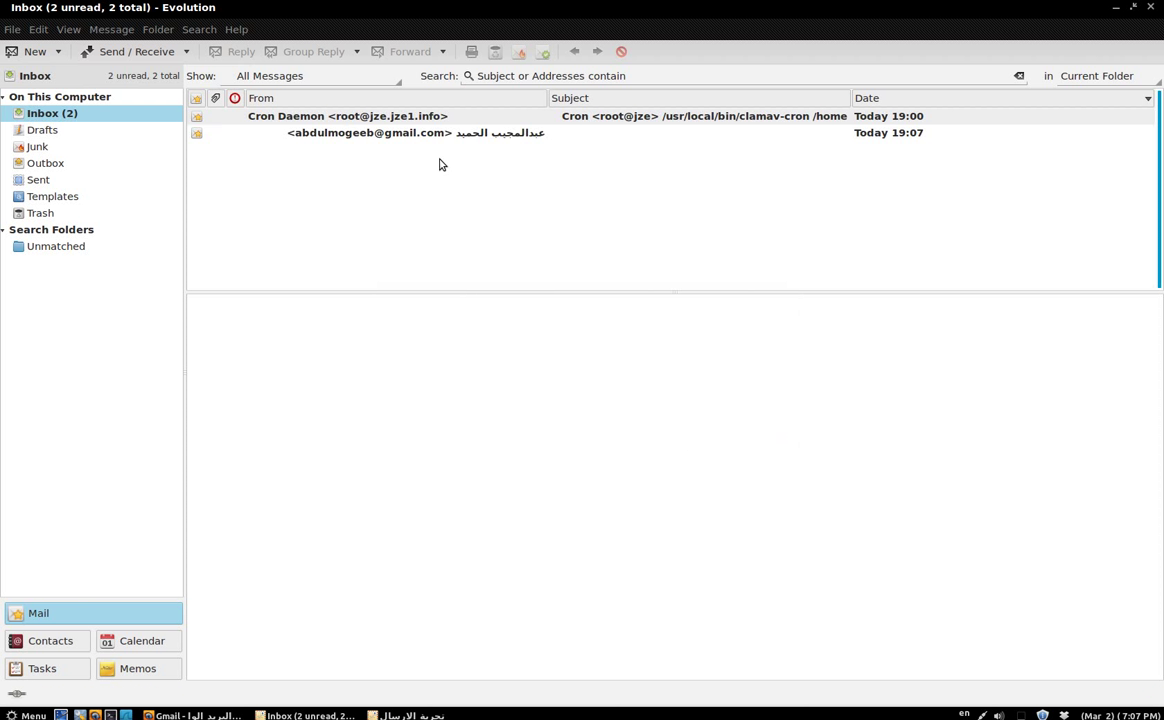
Read the subject-less test message from Gmail in the Inbox, then close Evolution and Firefox.
left_click(440, 140)
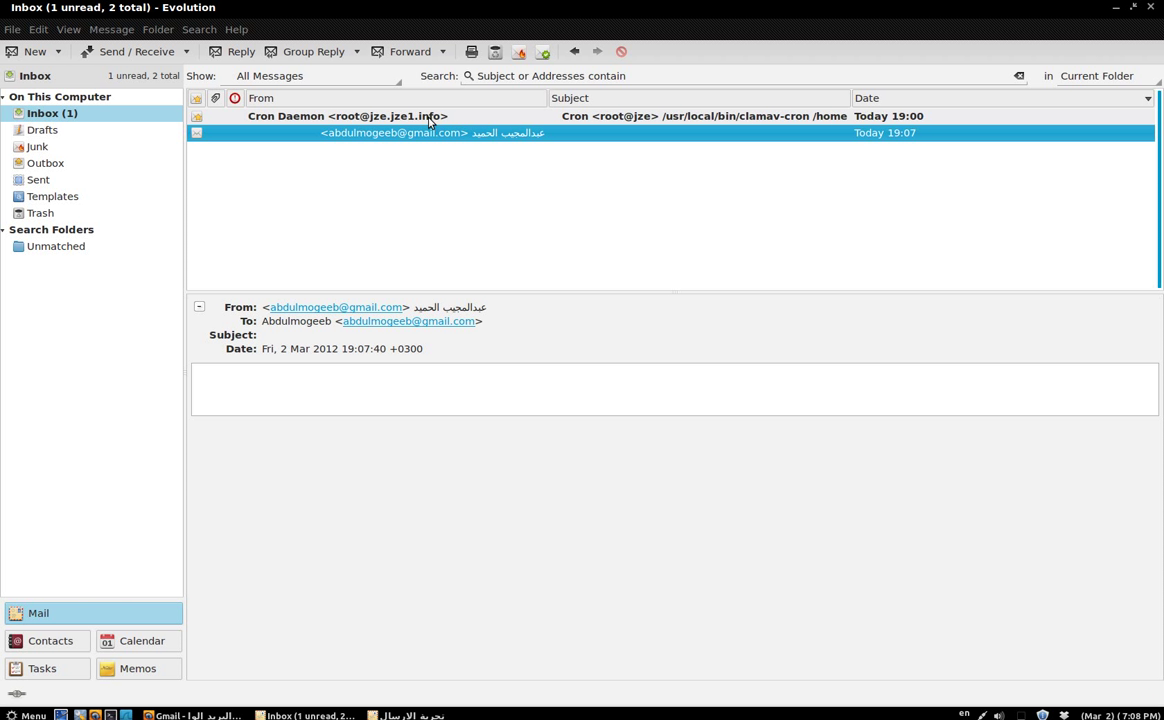
left_click(1151, 8)
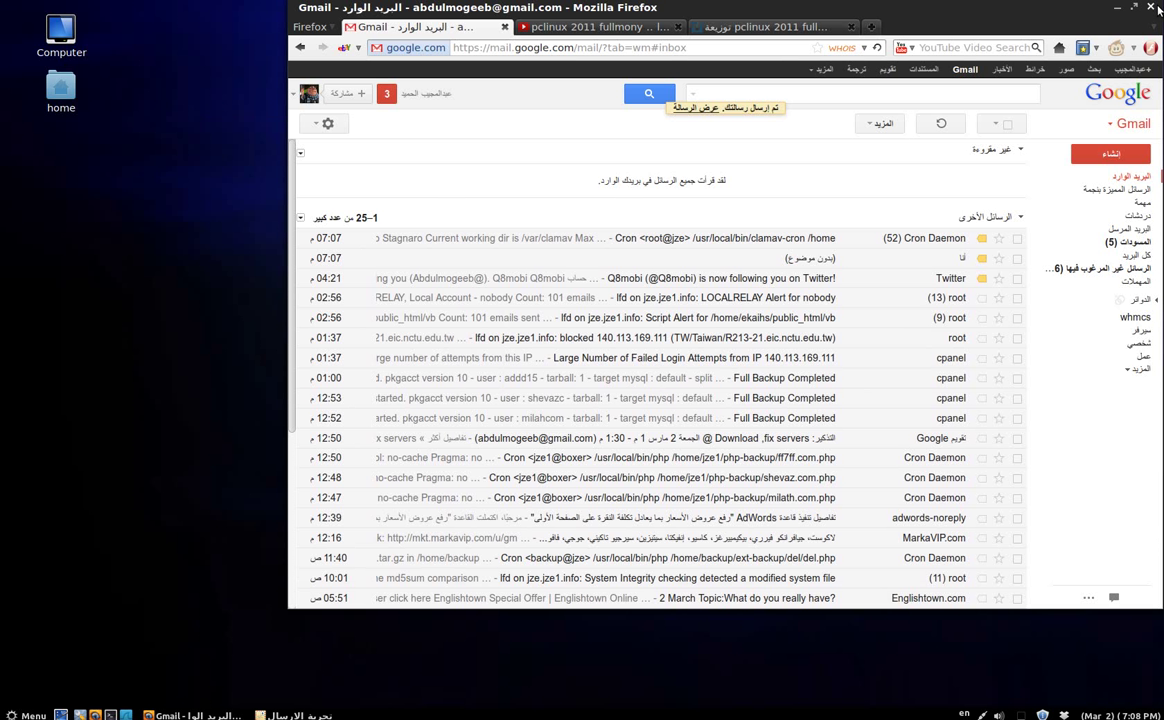
left_click(760, 27)
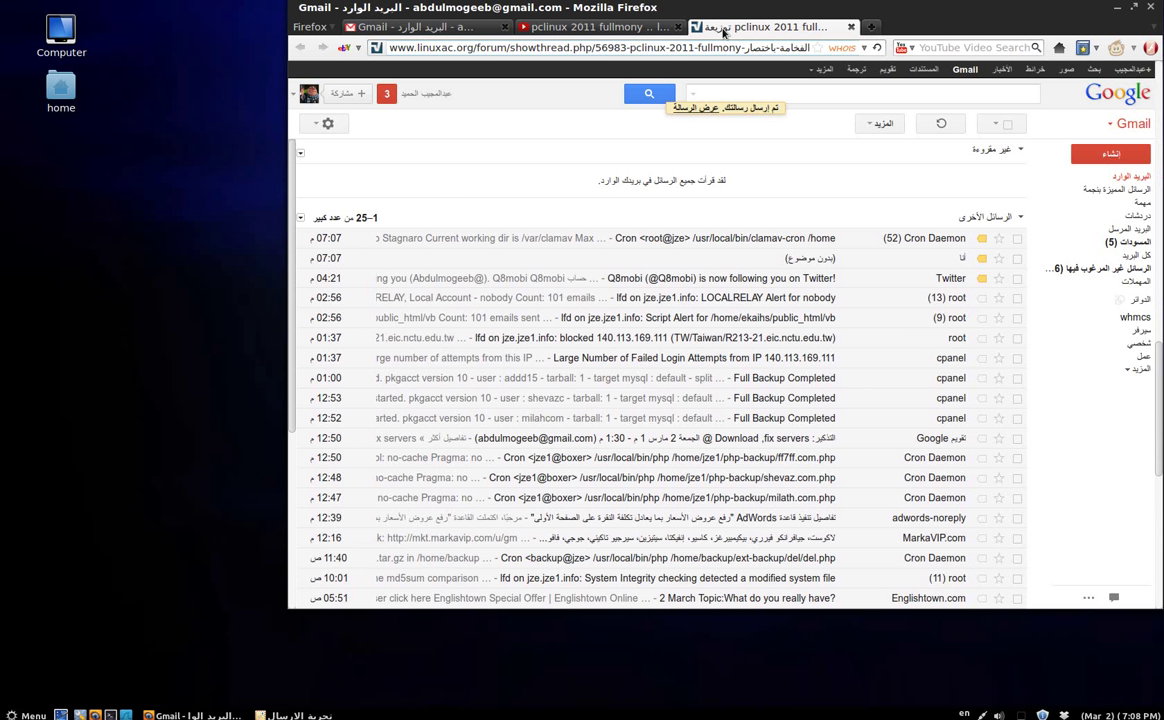
left_click(1151, 8)
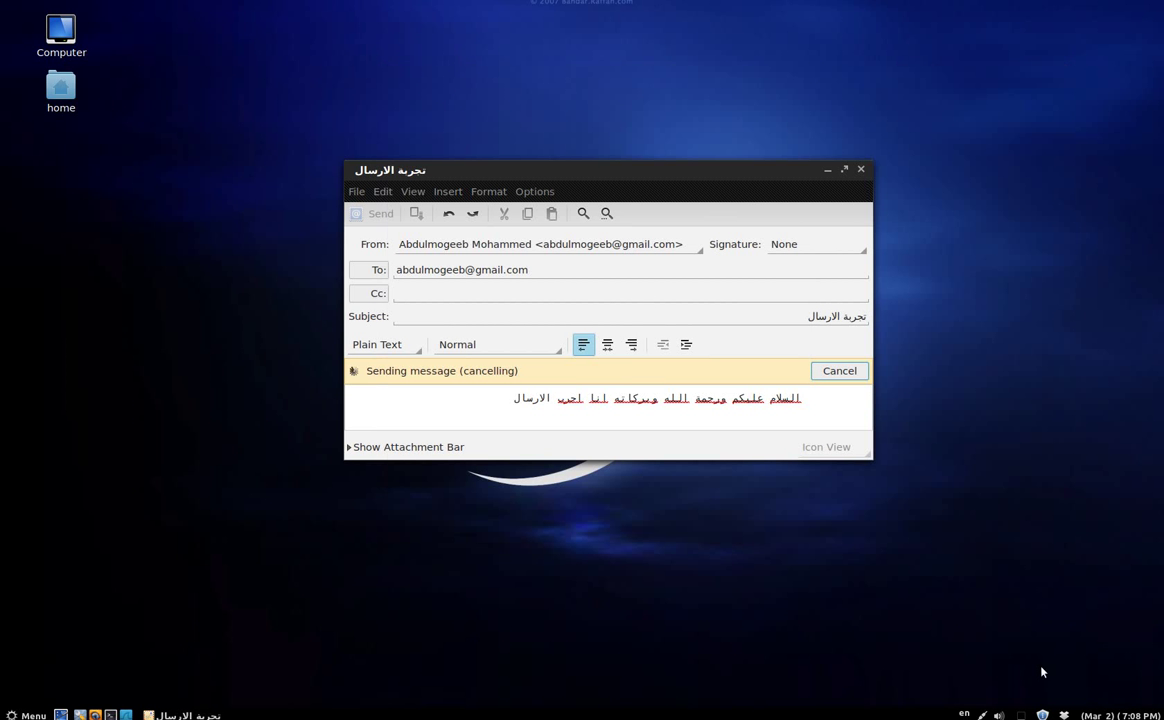